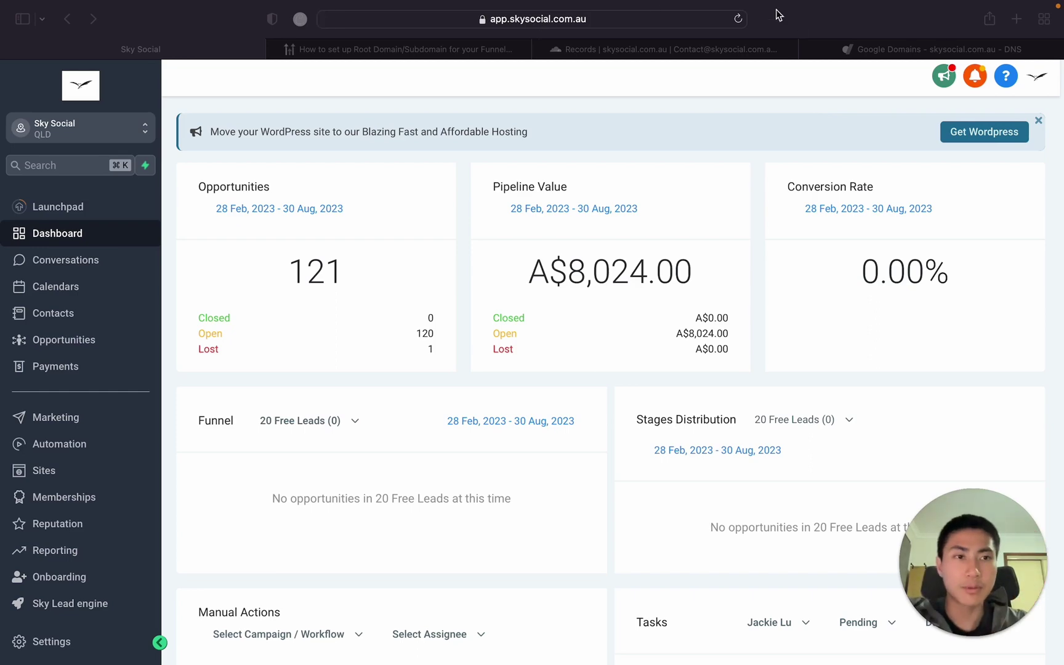
# - Switch from the Sky Social dashboard to the Google Domains DNS page for skysocial.com.au
pyautogui.click(902, 47)
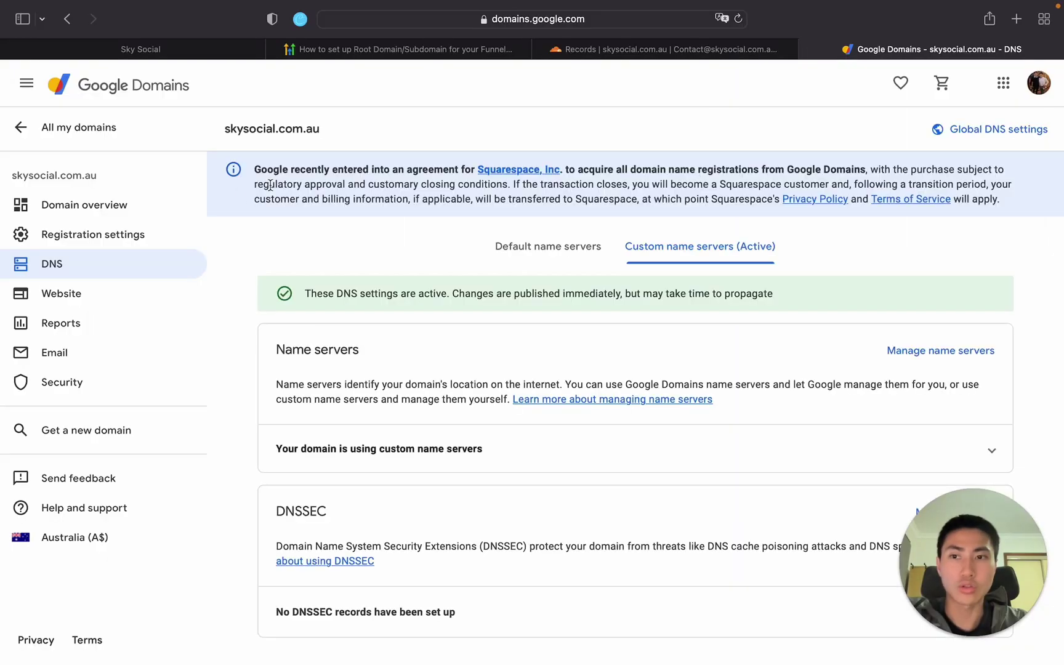
# - Confirm skysocial.com.au uses custom name servers in Google Domains, then view its Cloudflare DNS records
pyautogui.click(22, 128)
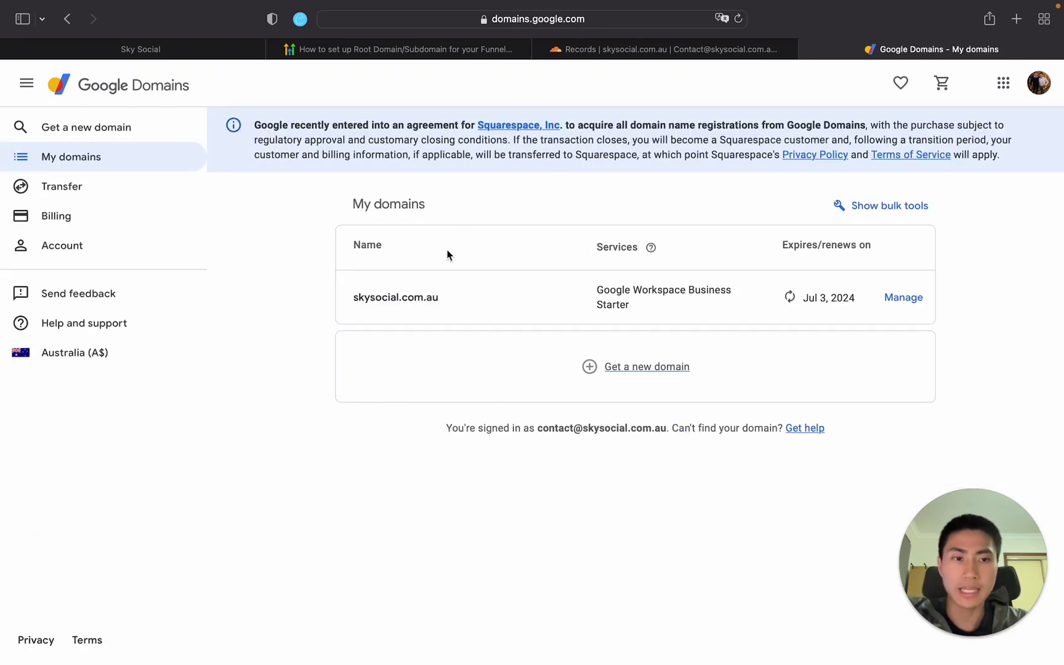
pyautogui.click(382, 298)
pyautogui.click(69, 261)
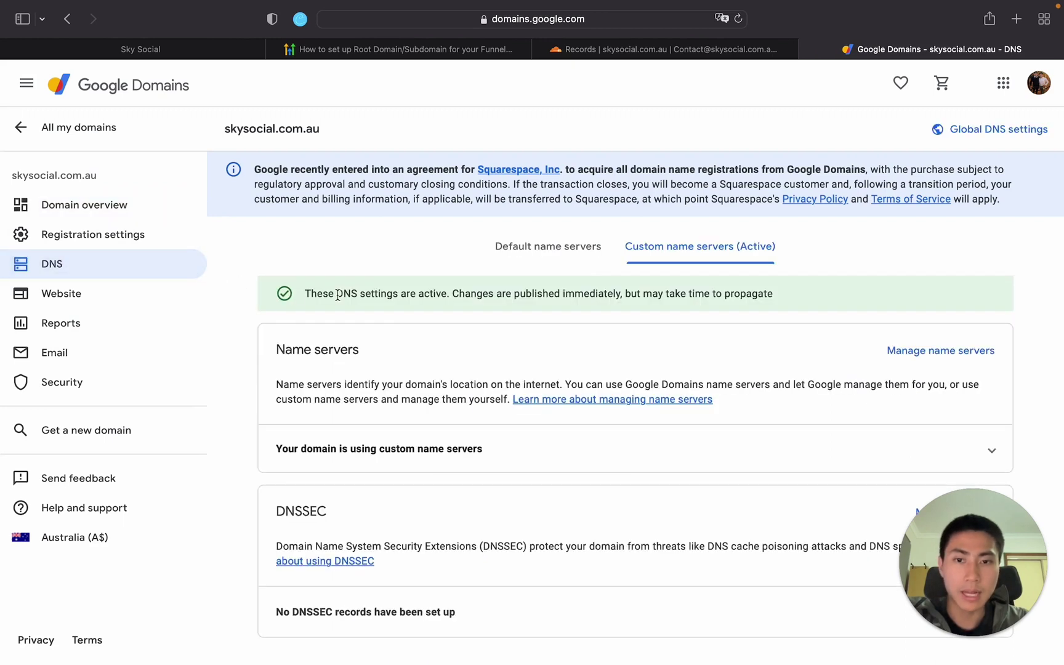
pyautogui.moveTo(337, 295); pyautogui.dragTo(493, 293)
pyautogui.click(493, 293)
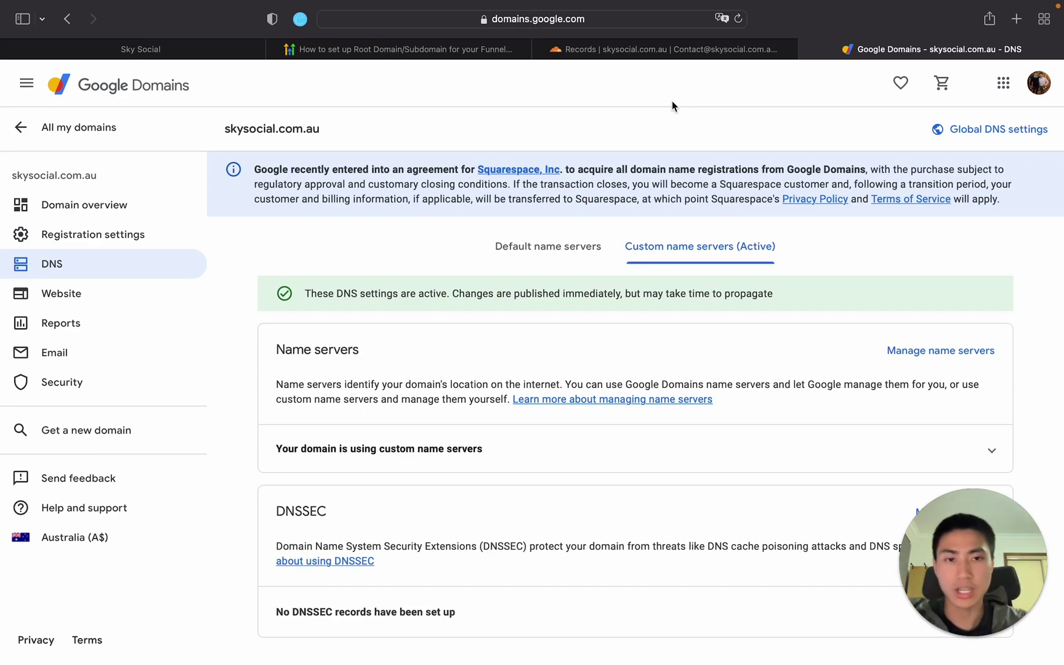
pyautogui.click(668, 49)
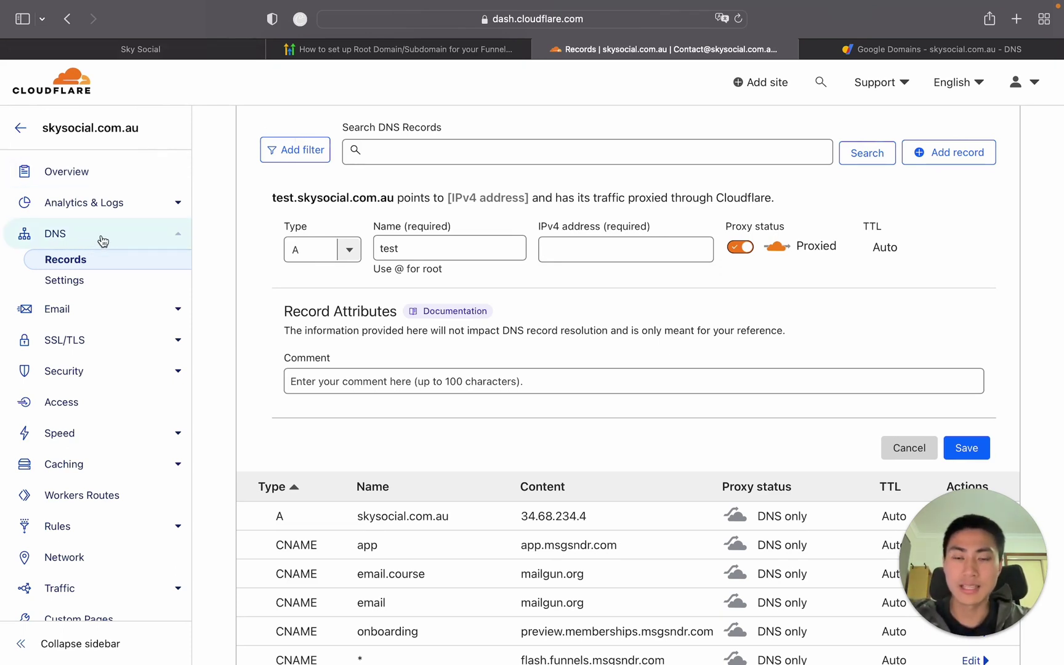
# - Clear the old 'test' name from the new Cloudflare DNS record draft
pyautogui.scroll(5, 625, 306)
pyautogui.hotkey('shift', 'Tab')
pyautogui.press('BackSpace')
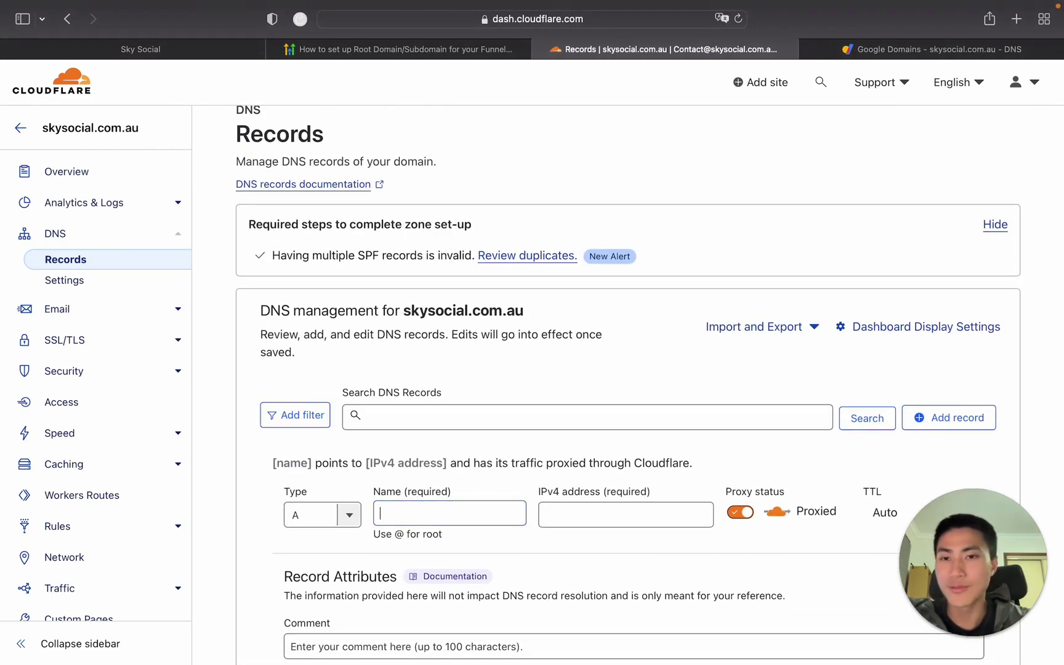
pyautogui.scroll(-1, 351, 416)
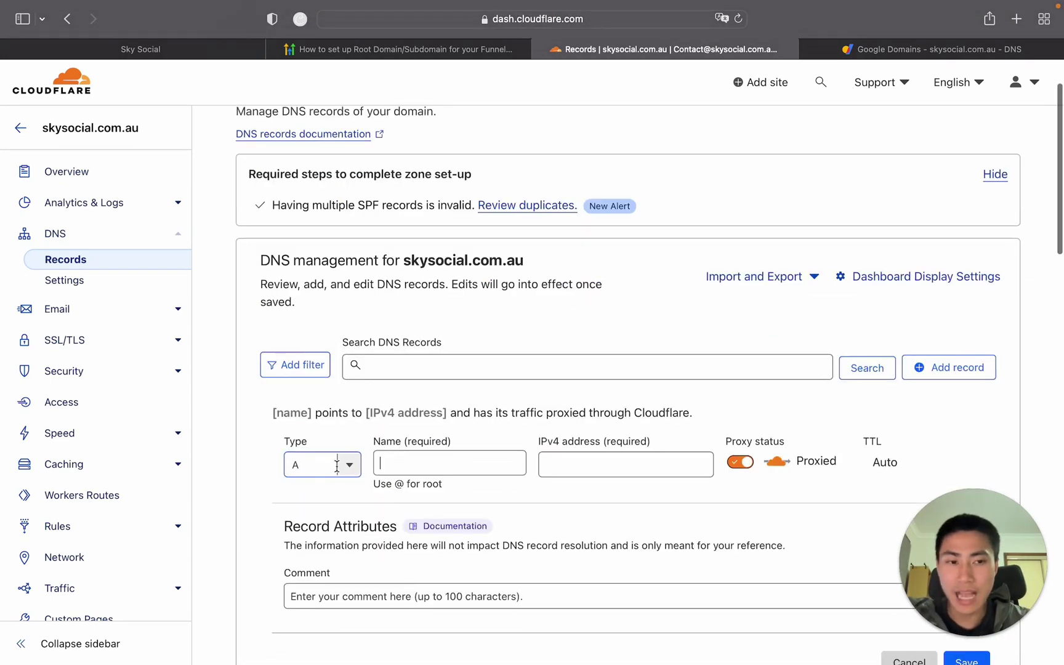
# - Switch the record type to CNAME and back to A, then return to Sky Social
pyautogui.click(335, 468)
pyautogui.scroll(-1, 334, 468)
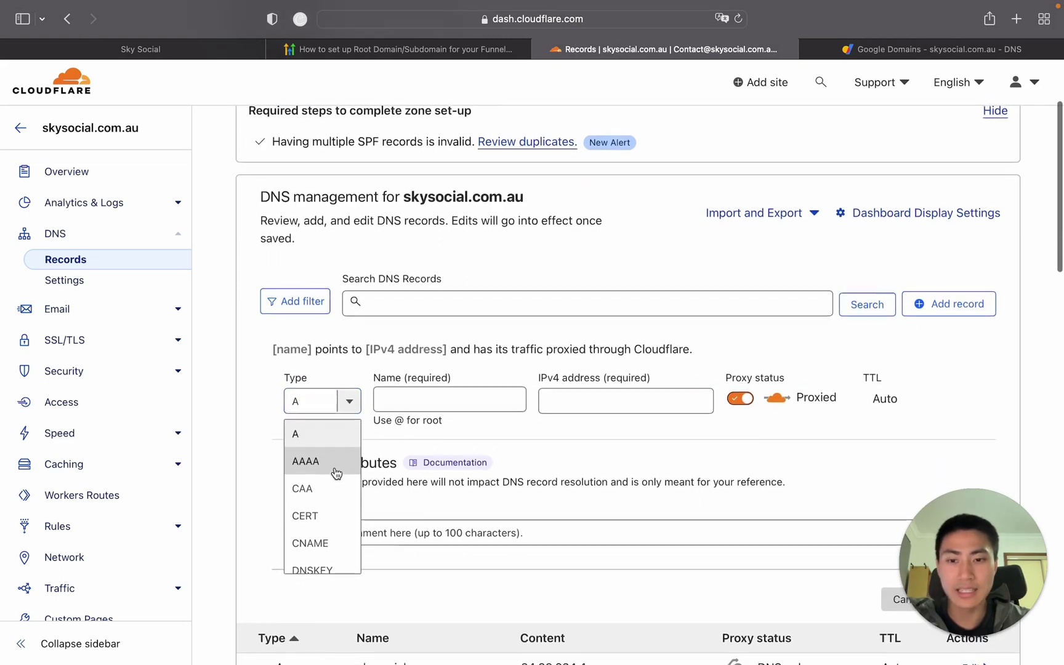
pyautogui.scroll(-2, 333, 490)
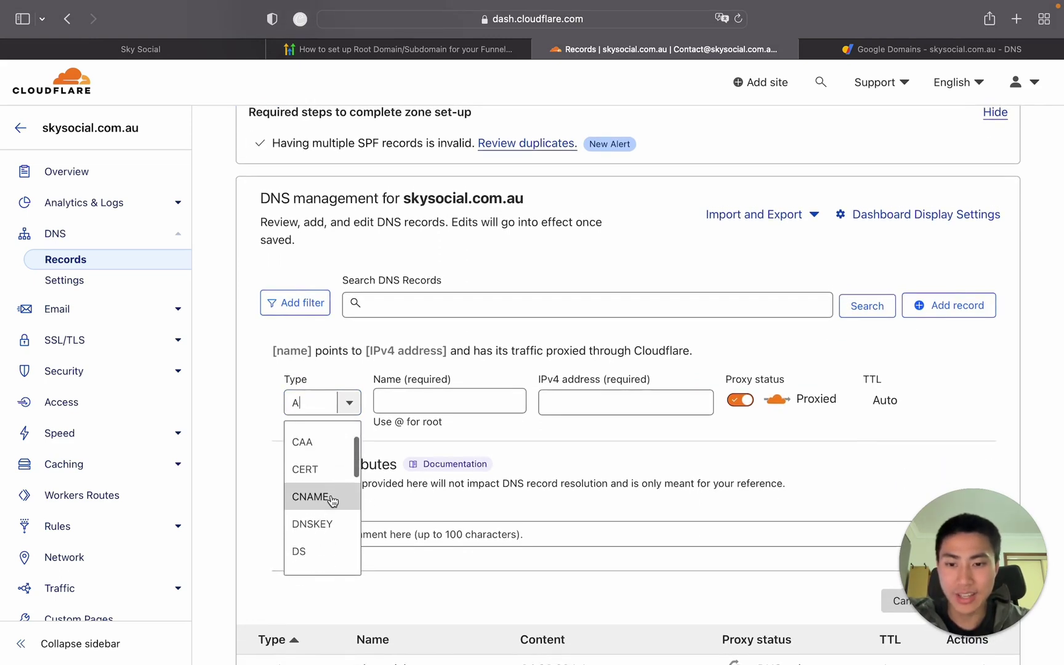
pyautogui.scroll(-5, 332, 543)
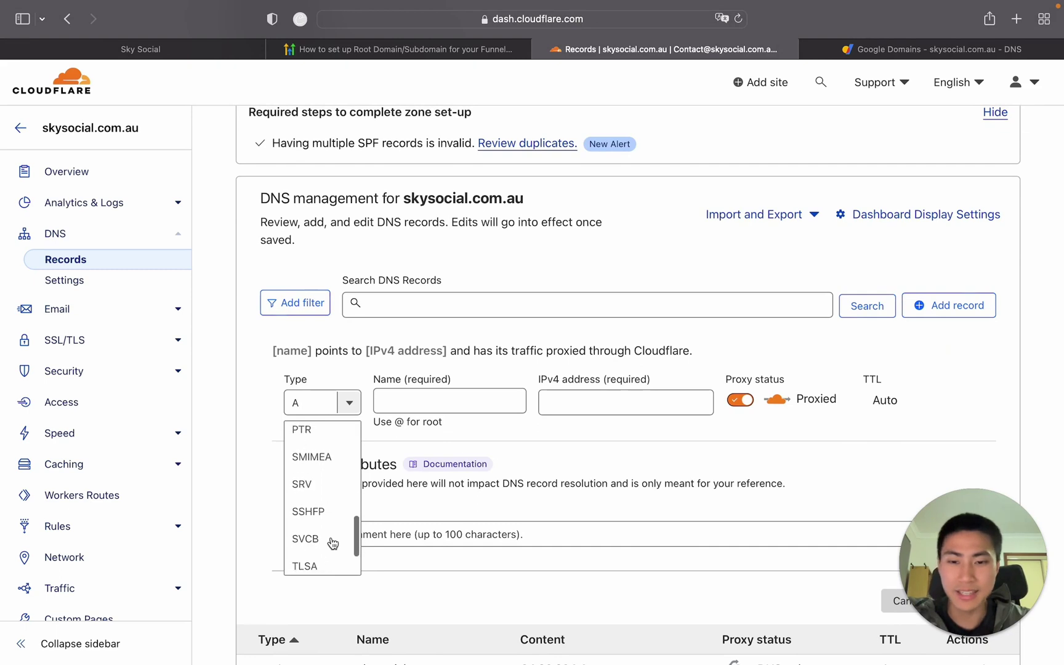
pyautogui.scroll(6, 333, 543)
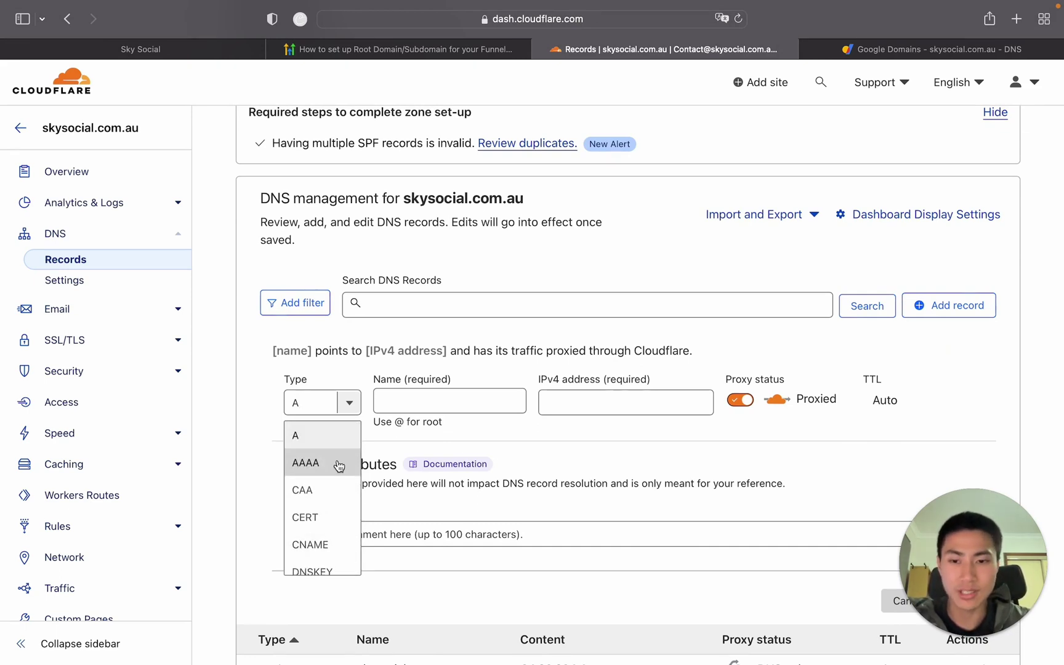
pyautogui.click(311, 544)
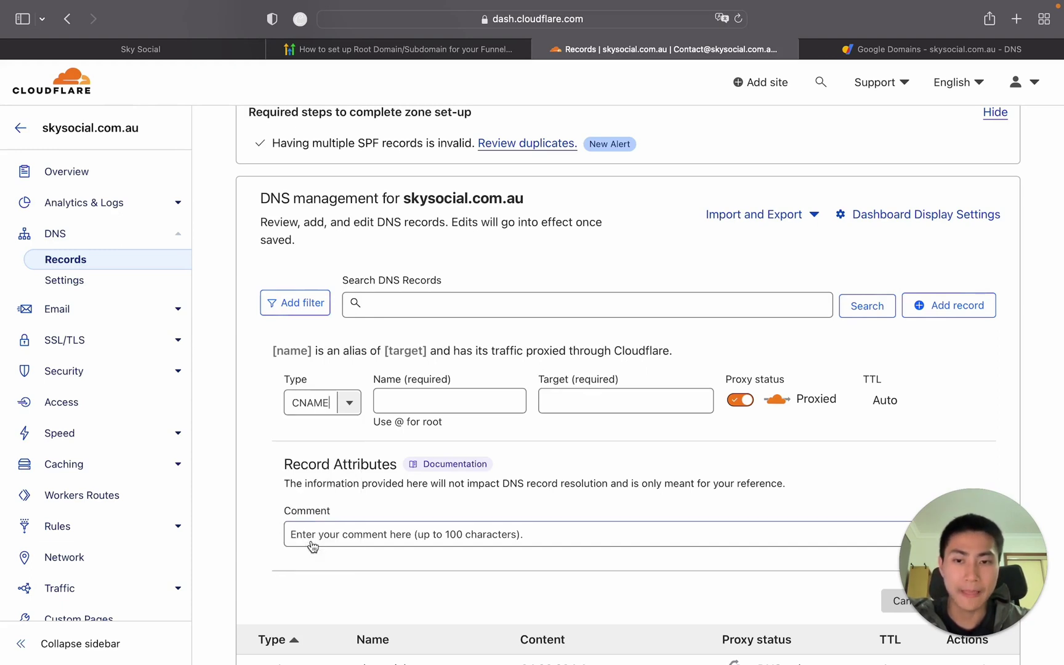
pyautogui.click(336, 406)
pyautogui.click(332, 434)
pyautogui.click(438, 400)
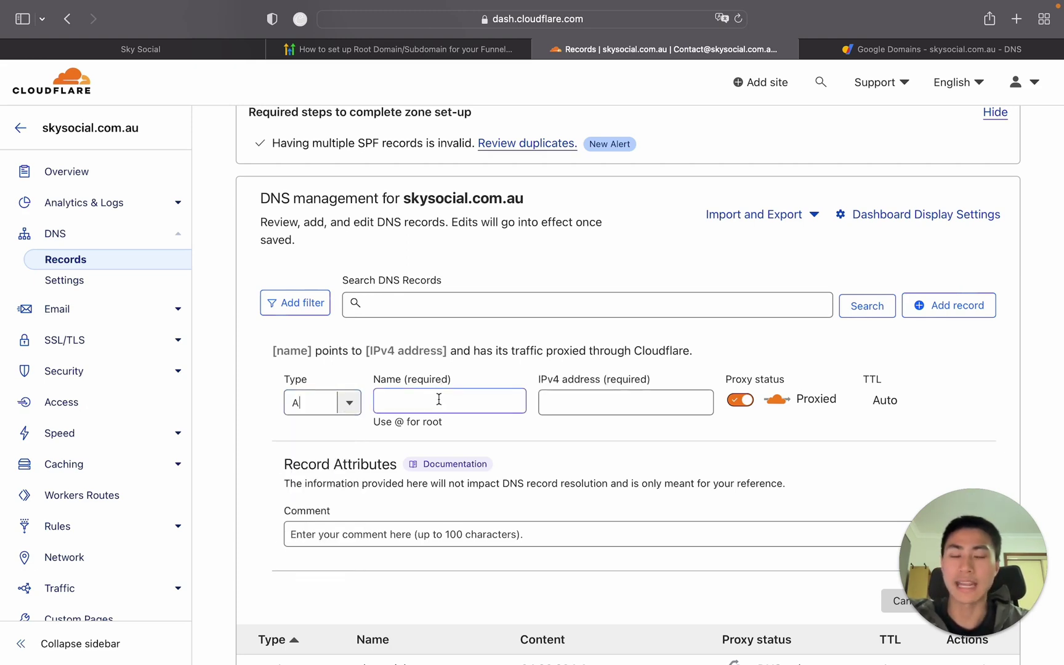
pyautogui.press('super+1')
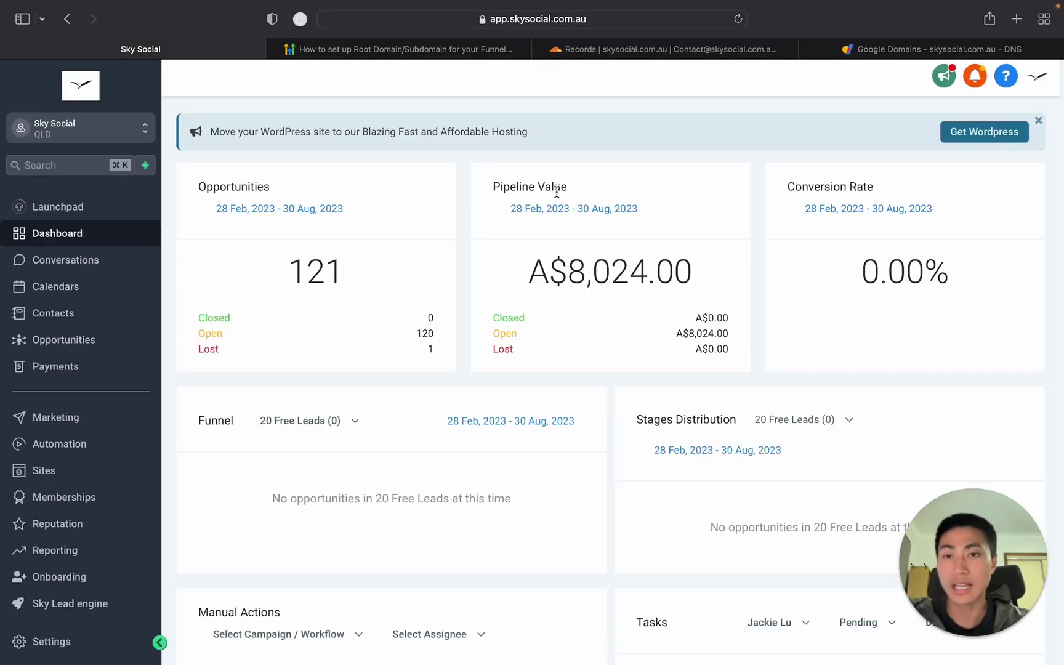
# - Open Settings > Domains and start connecting a new domain, rechecking the Cloudflare records
pyautogui.click(49, 649)
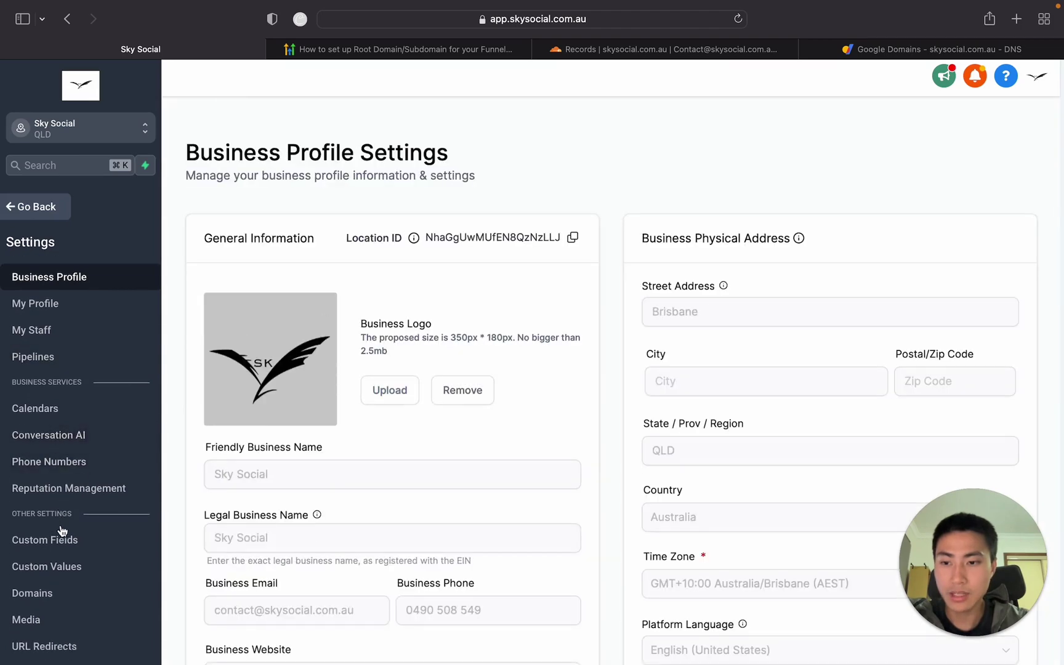
pyautogui.scroll(-3, 64, 529)
pyautogui.click(62, 523)
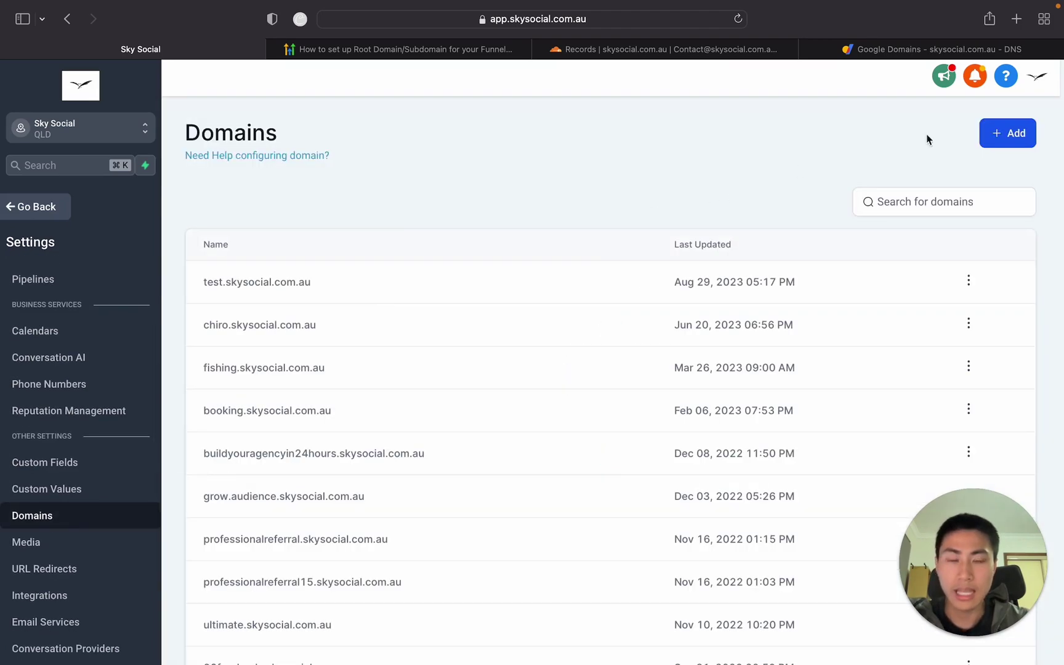
pyautogui.click(1013, 135)
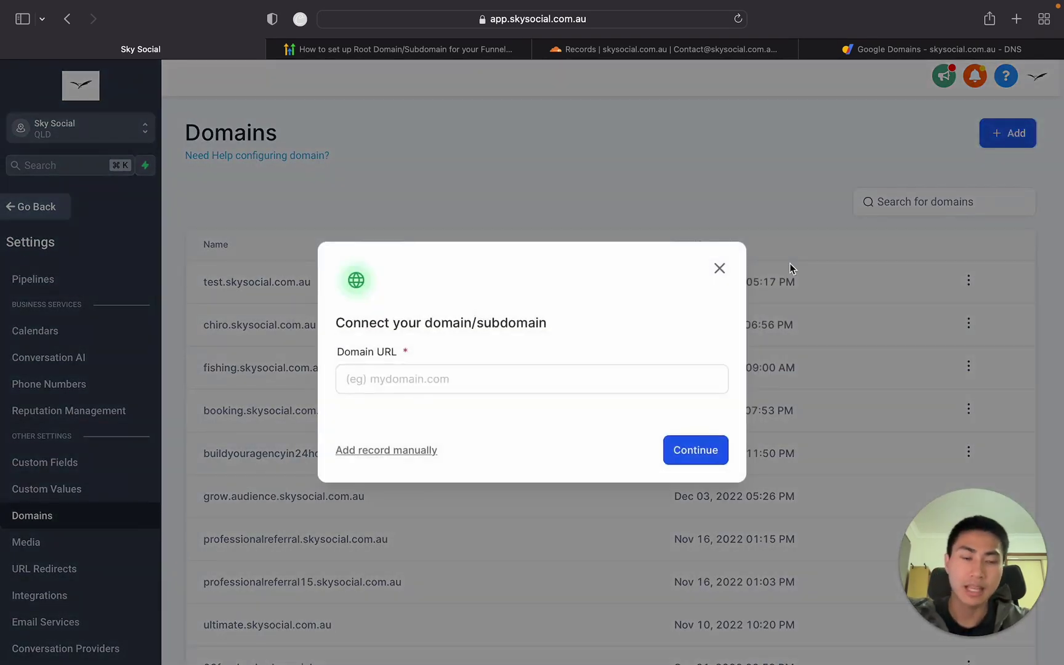
pyautogui.click(684, 52)
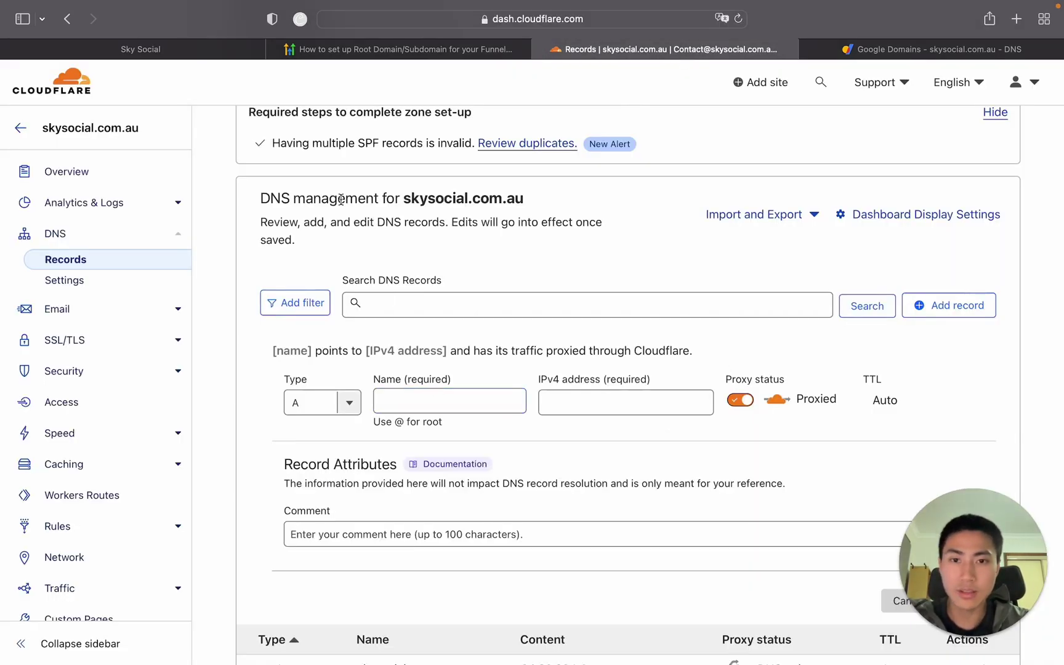
pyautogui.click(180, 50)
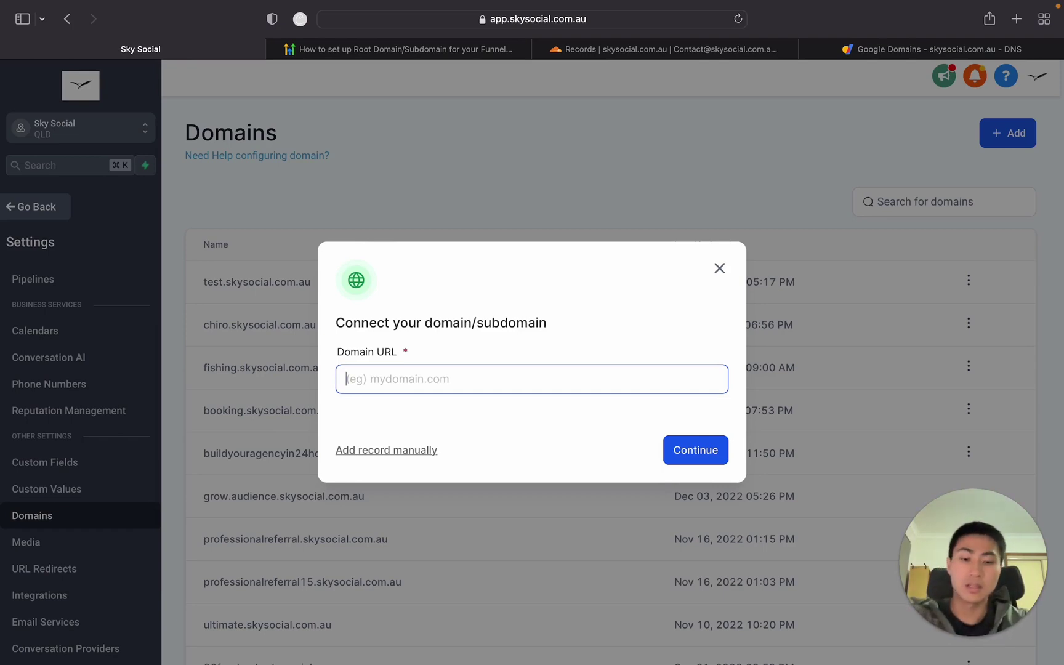
# - Enter jackie.skysocial.com.au as the domain URL
pyautogui.write('f')
pyautogui.press('BackSpace')
pyautogui.write('jac')
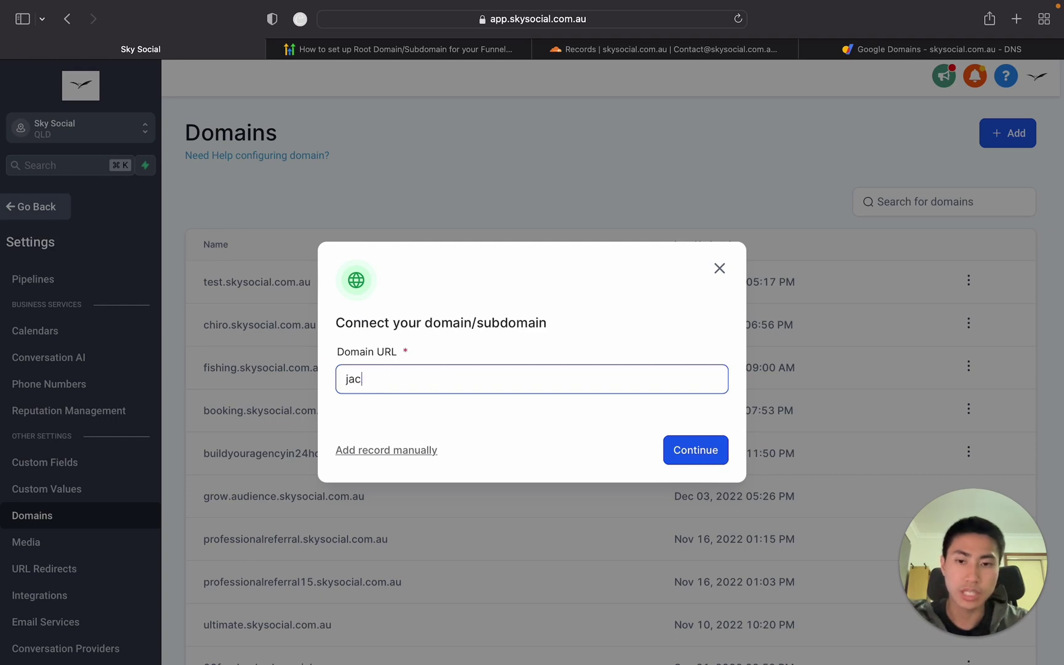
pyautogui.write('kie.skysocial.com.au')
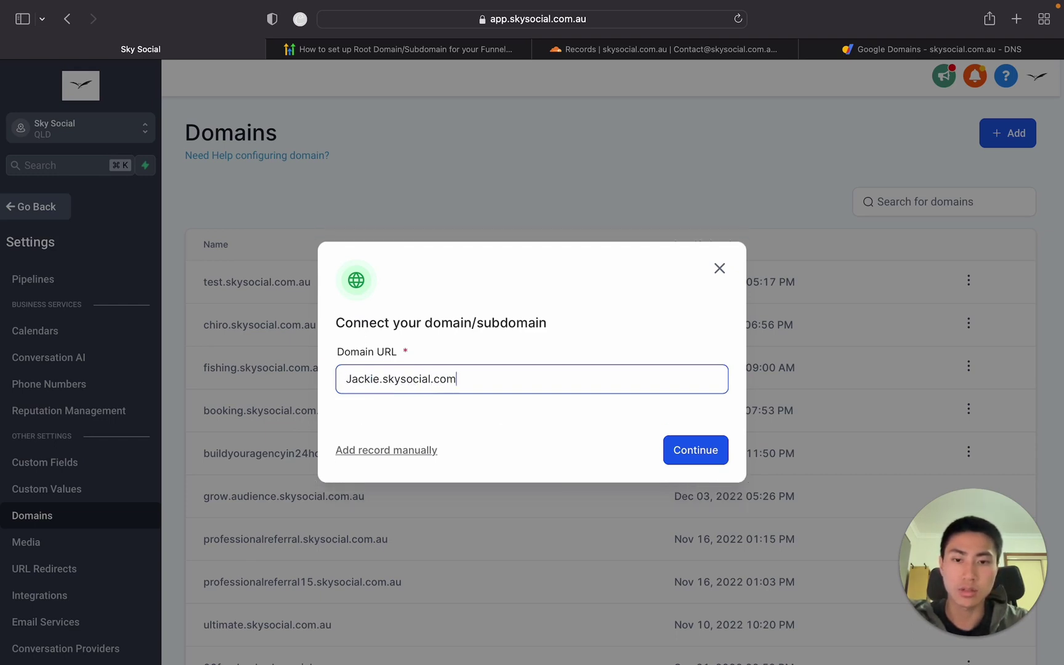
# - Submit jackie.skysocial.com.au and authorize its CNAME to flash.funnels.msgsndr.com through Cloudflare
pyautogui.click(691, 454)
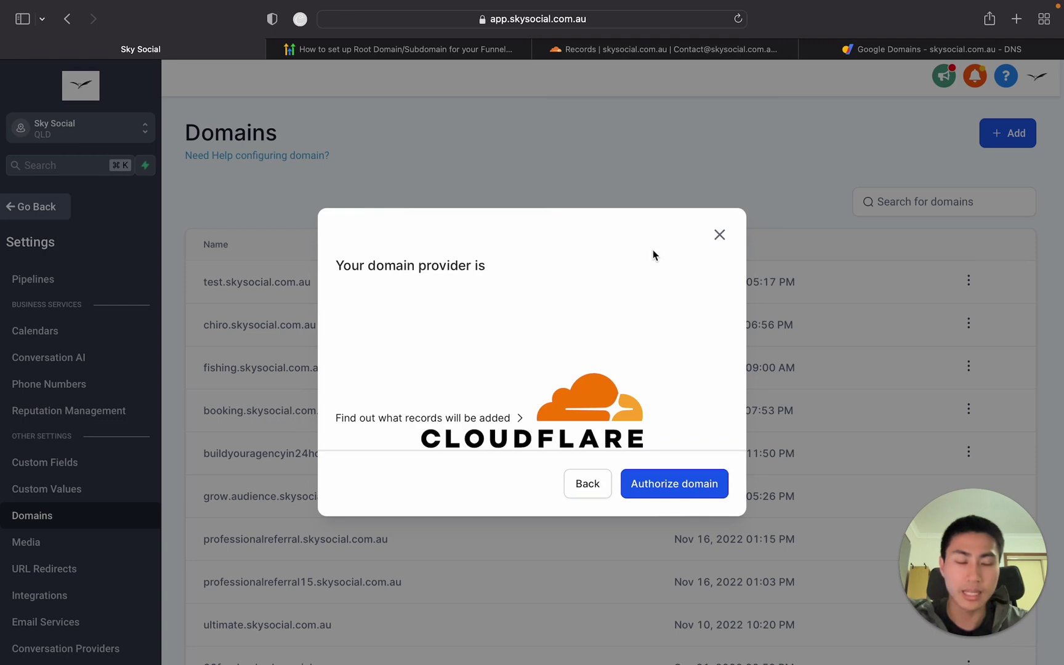
pyautogui.click(670, 491)
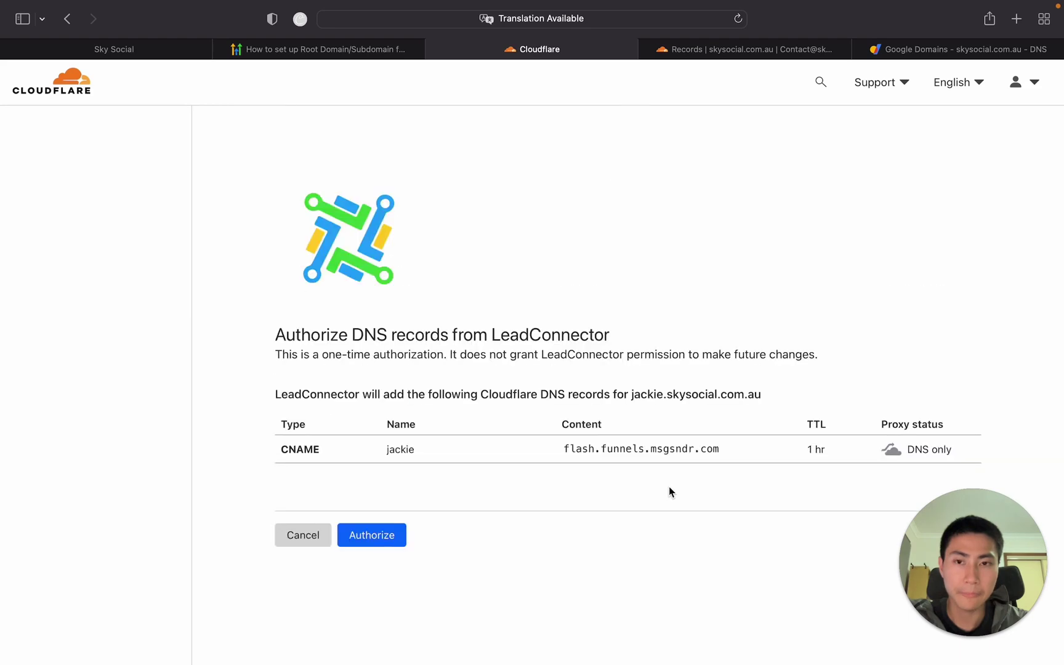
pyautogui.click(372, 539)
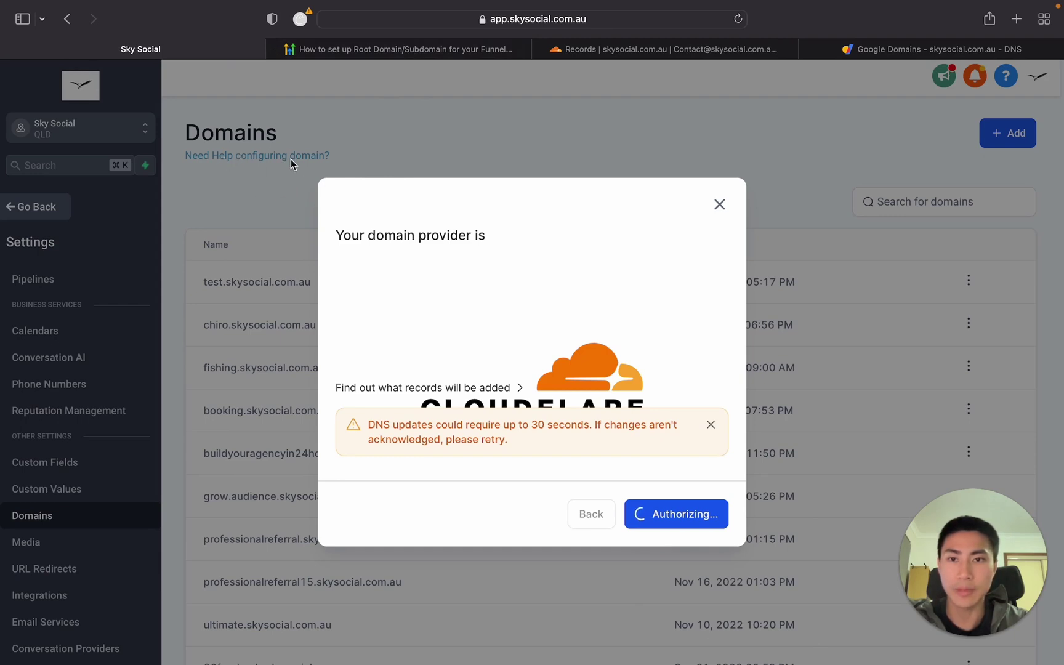
# - Find the CNAME section in the GoHighLevel domain setup help article
pyautogui.click(375, 49)
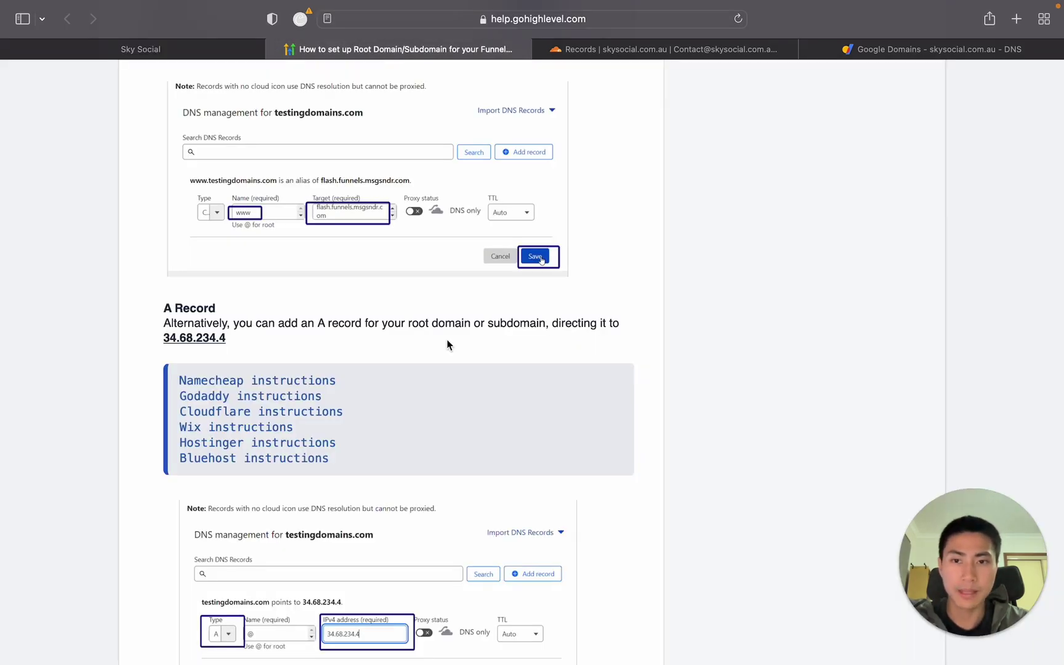
pyautogui.scroll(3, 448, 344)
pyautogui.scroll(2, 448, 345)
pyautogui.scroll(-2, 447, 345)
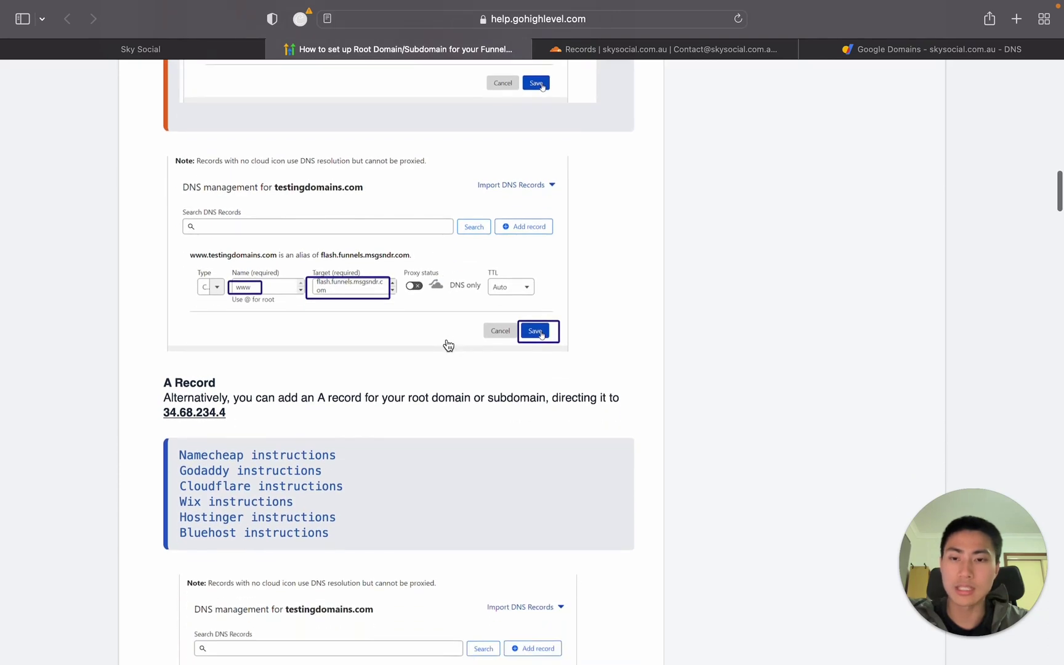
pyautogui.scroll(6, 449, 344)
pyautogui.scroll(6, 448, 345)
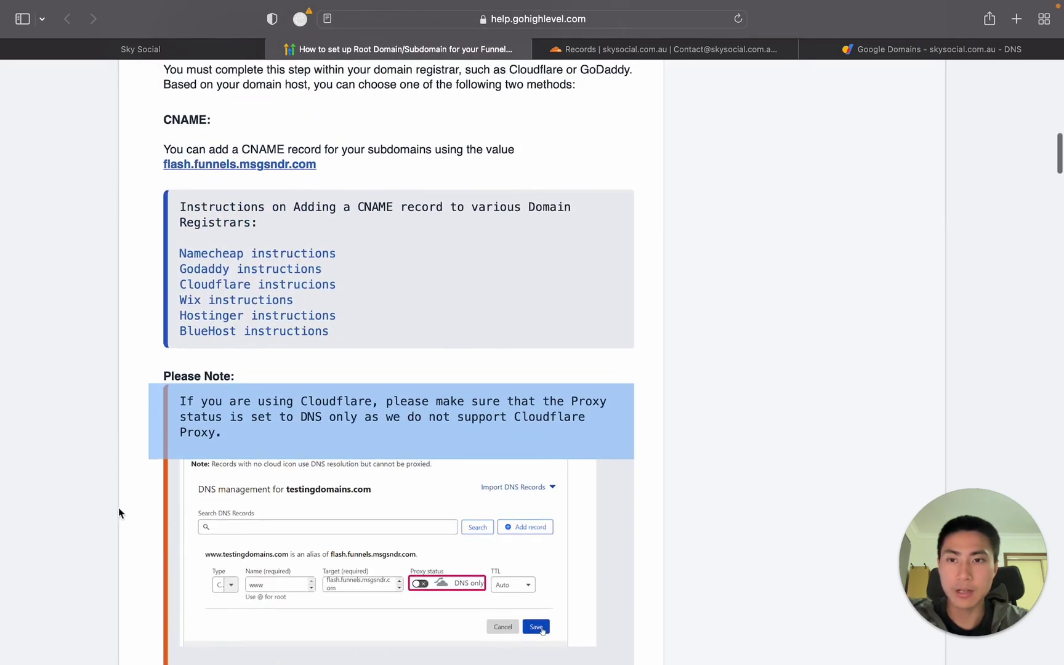
pyautogui.rightClick(72, 491)
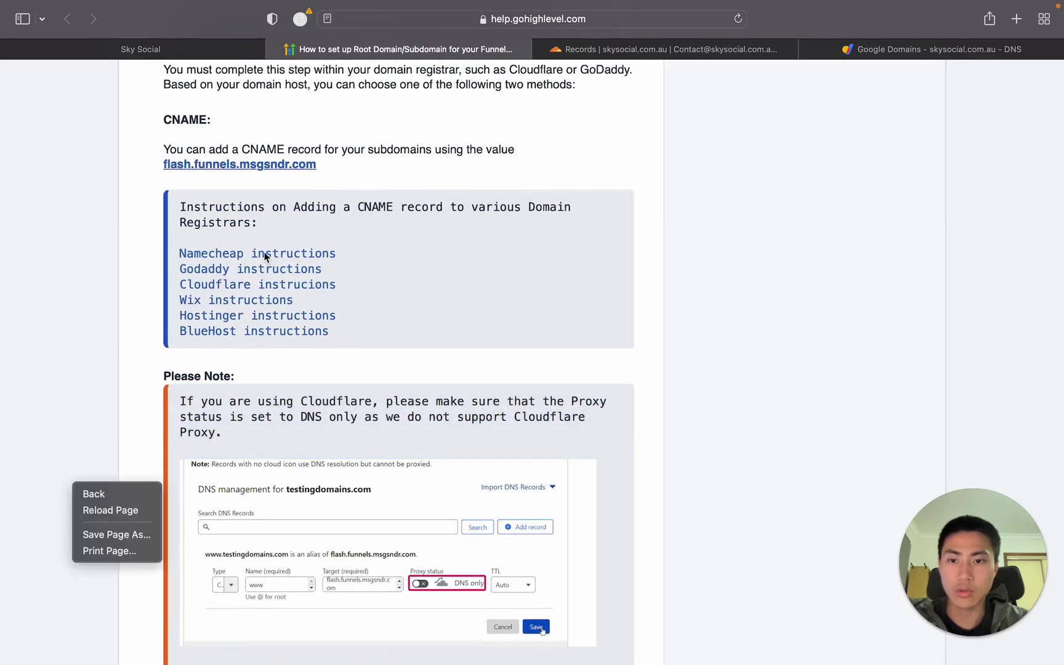
pyautogui.click(749, 403)
# - Copy the CNAME target flash.funnels.msgsndr.com from the article and return to Cloudflare
pyautogui.scroll(-20, 748, 402)
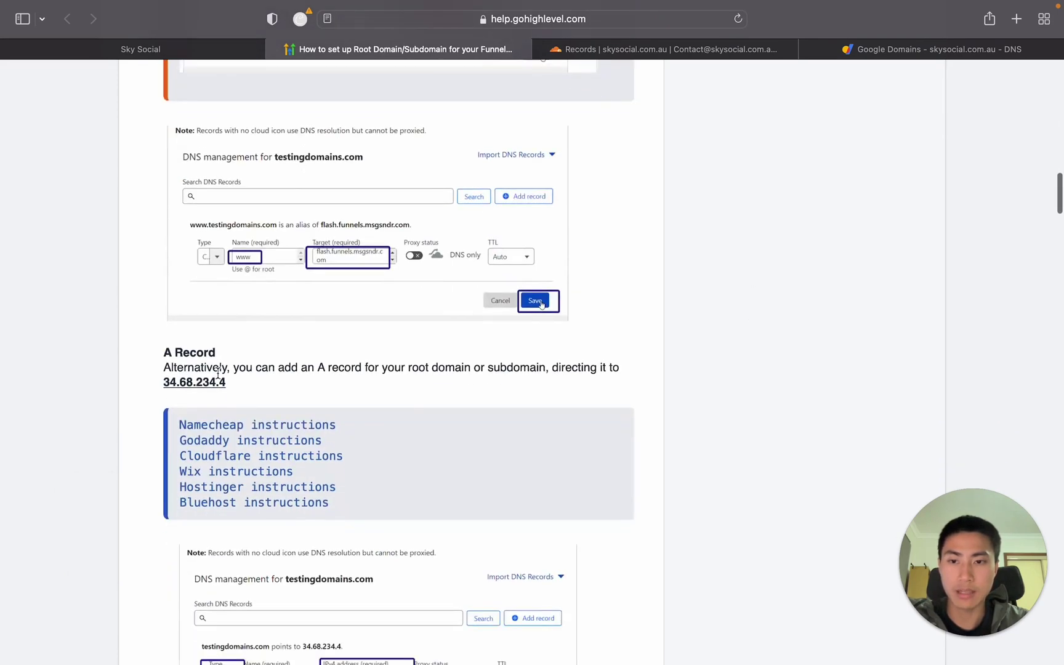
pyautogui.scroll(4, 227, 380)
pyautogui.scroll(17, 227, 375)
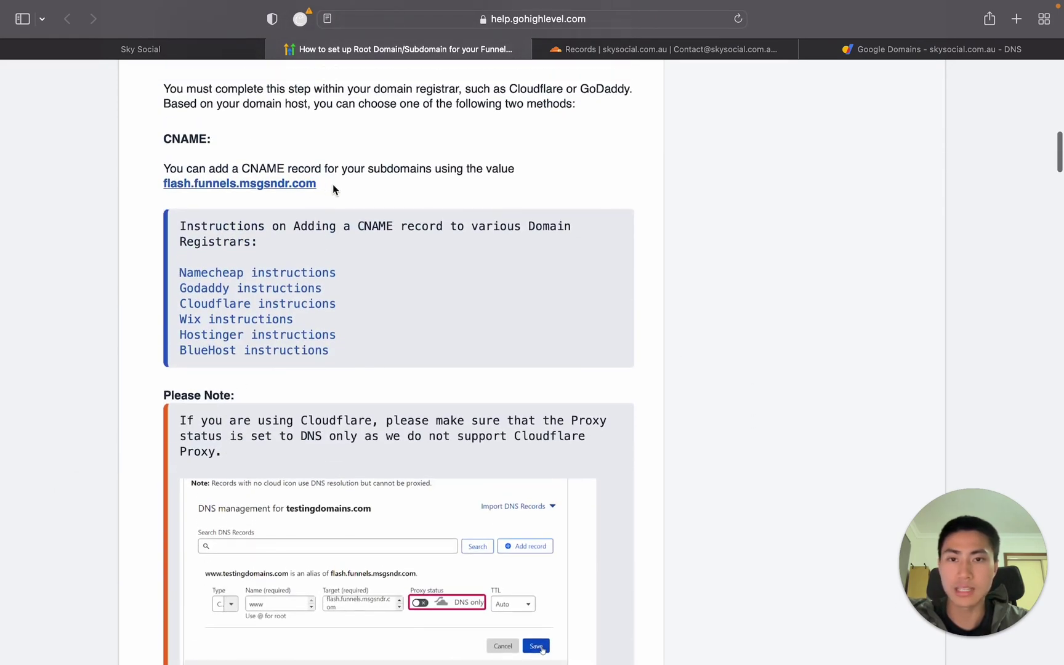
pyautogui.moveTo(333, 184); pyautogui.dragTo(131, 183)
pyautogui.press('super+c')
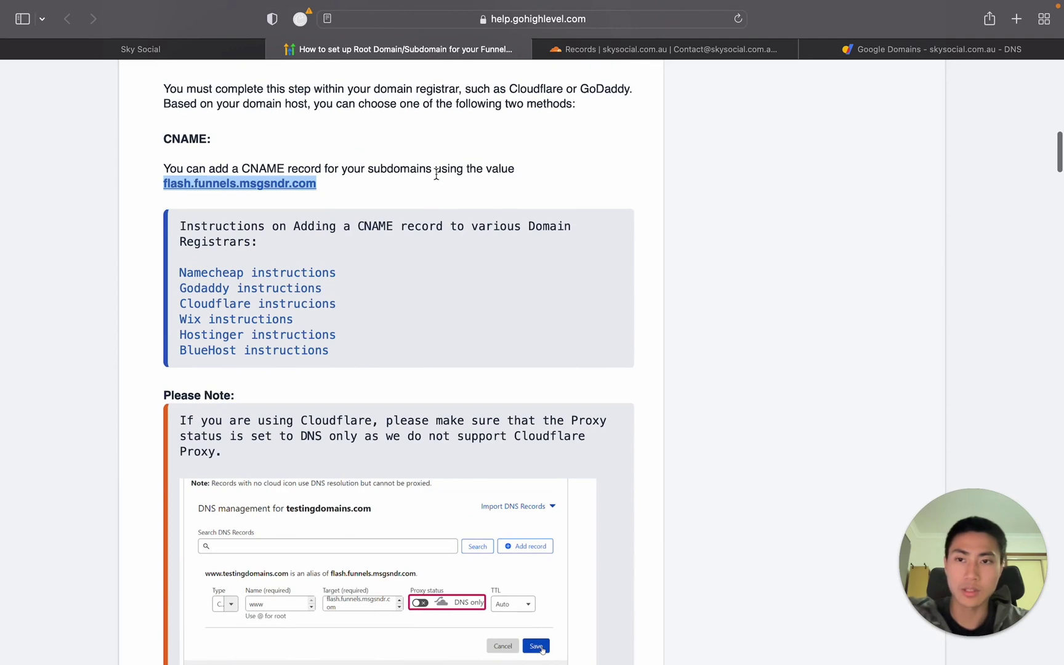
pyautogui.click(637, 51)
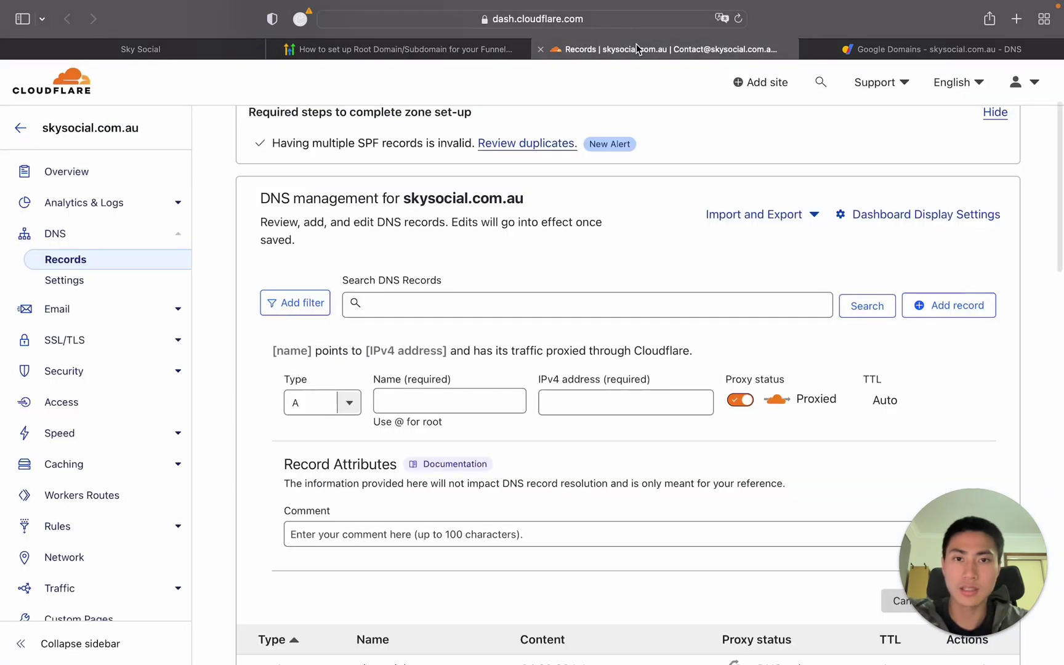
# - Make the new record a DNS-only CNAME from @ to flash.funnels.msgsndr.com
pyautogui.click(333, 404)
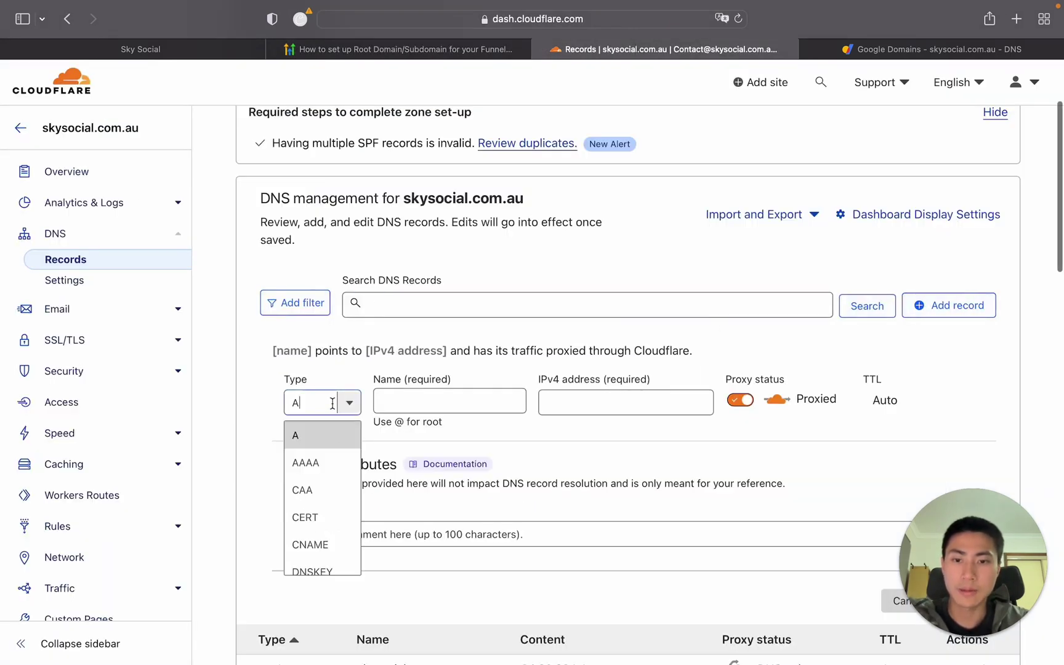
pyautogui.click(329, 544)
pyautogui.click(433, 405)
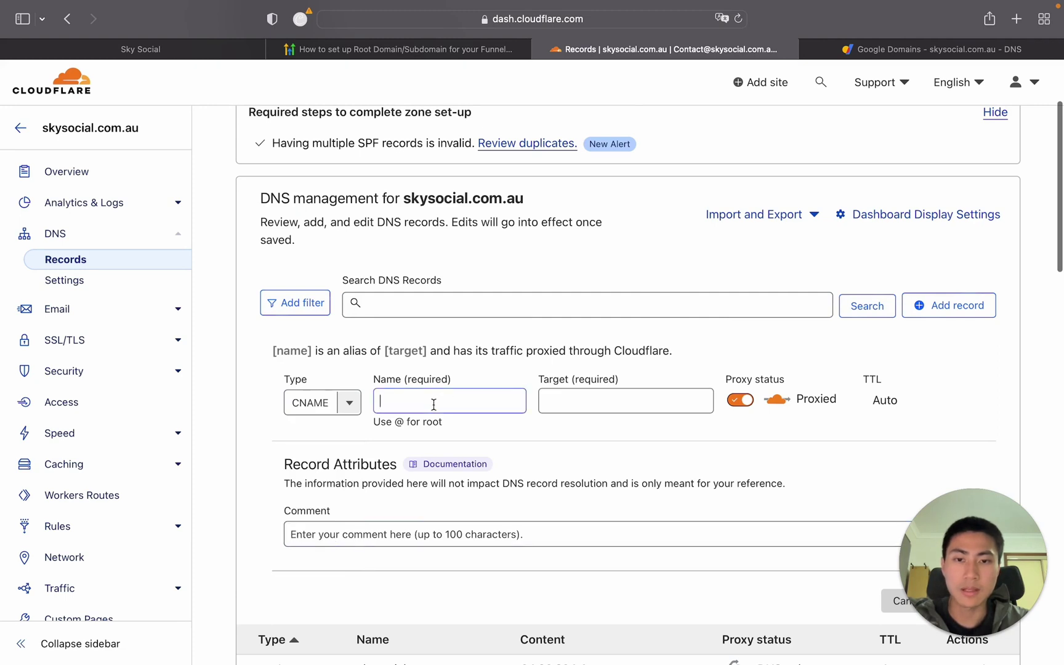
pyautogui.write('@')
pyautogui.click(548, 394)
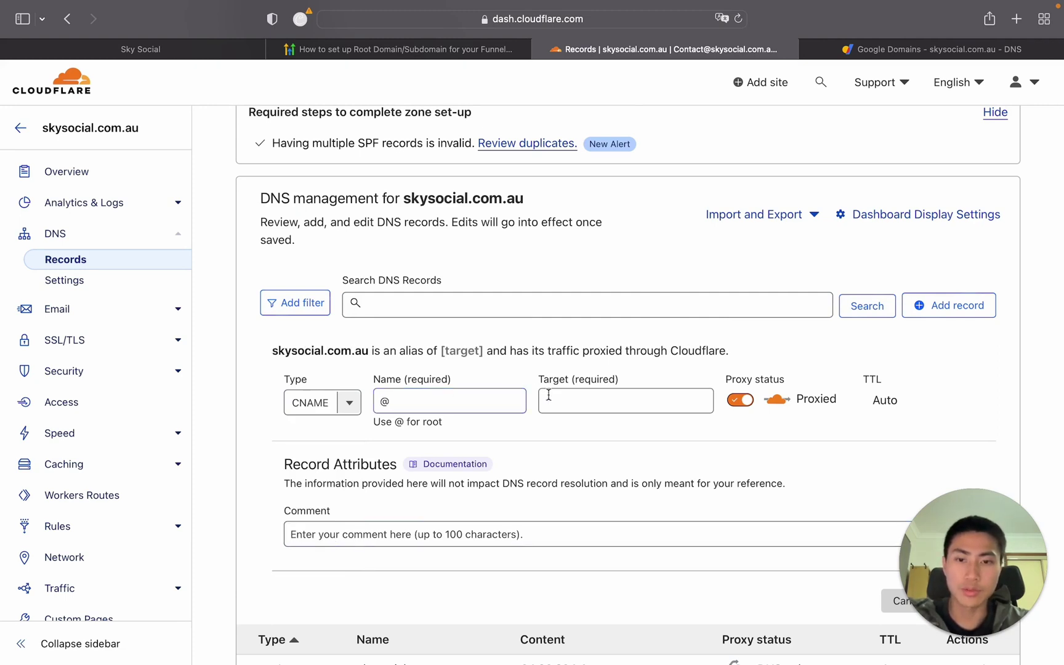
pyautogui.press('super+v')
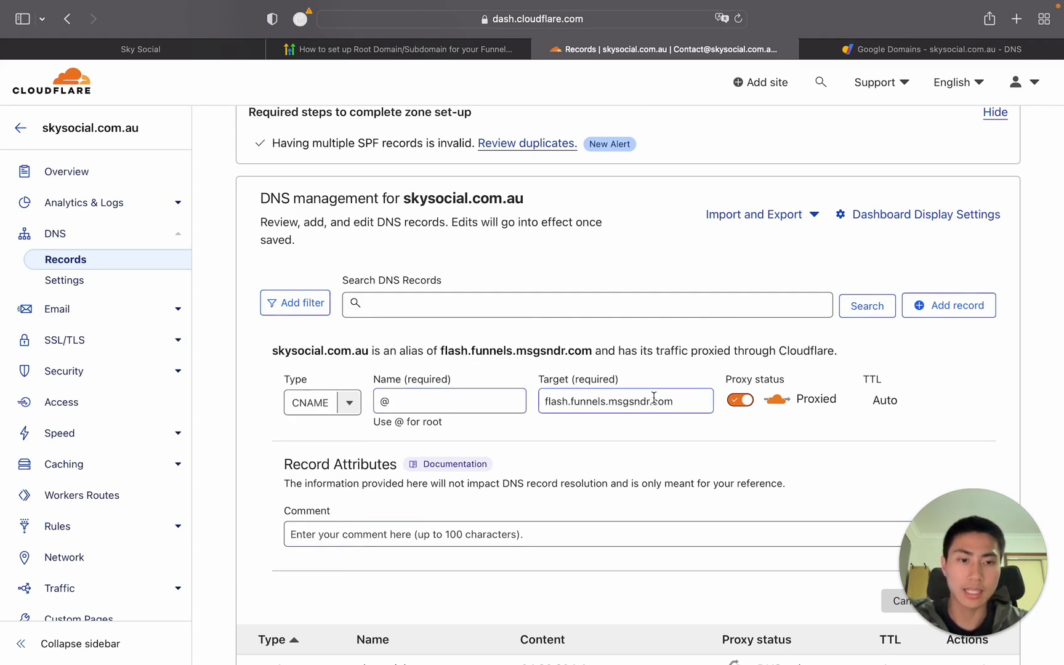
pyautogui.click(738, 400)
pyautogui.scroll(-3, 948, 357)
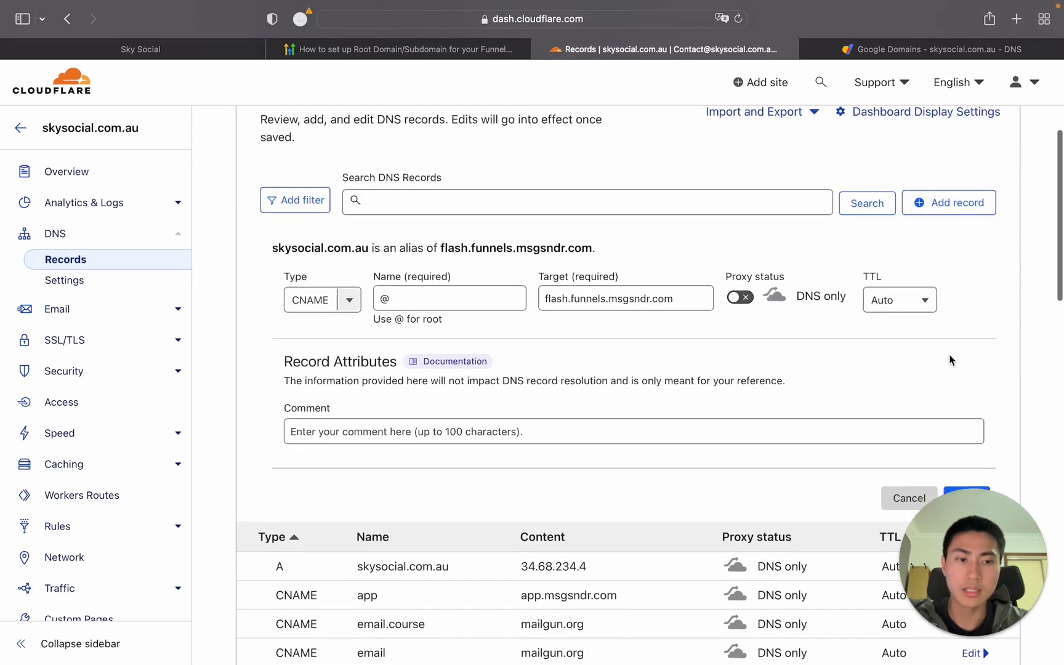
pyautogui.scroll(-1, 950, 360)
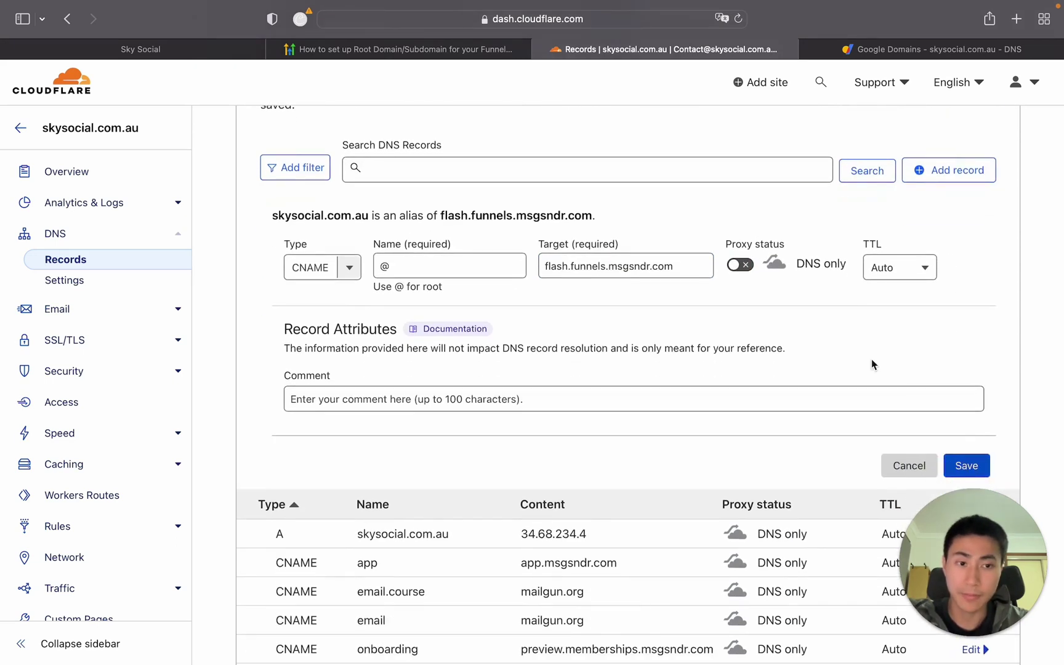
# - Copy the A-record IP 34.68.234.4 from the help article back to Cloudflare
pyautogui.click(354, 50)
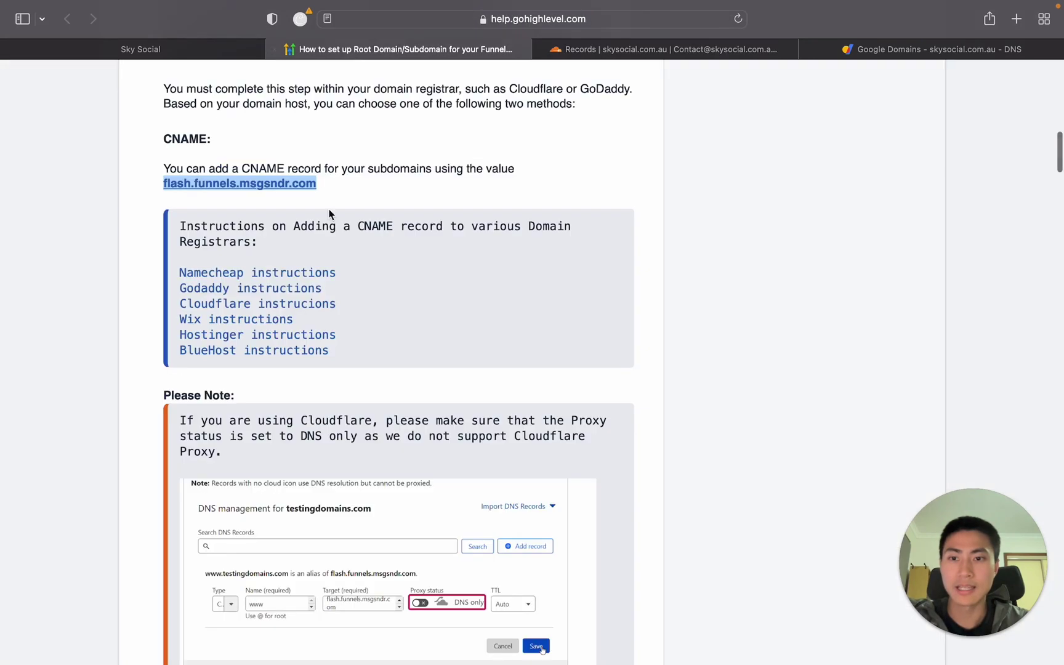
pyautogui.scroll(-10, 329, 213)
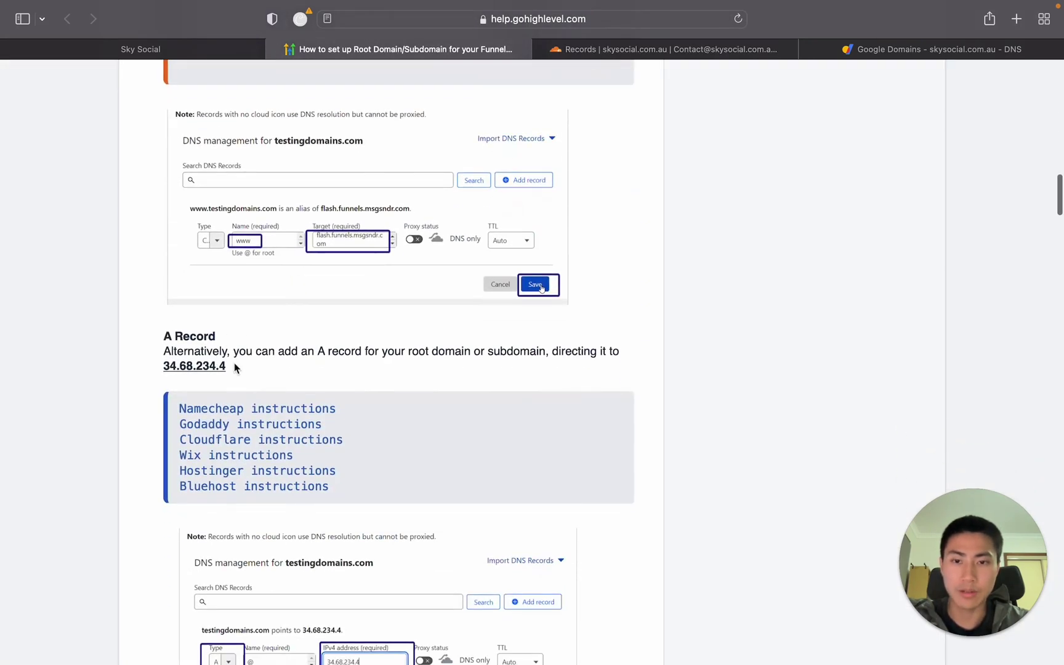
pyautogui.moveTo(227, 366); pyautogui.dragTo(162, 367)
pyautogui.press('super+c')
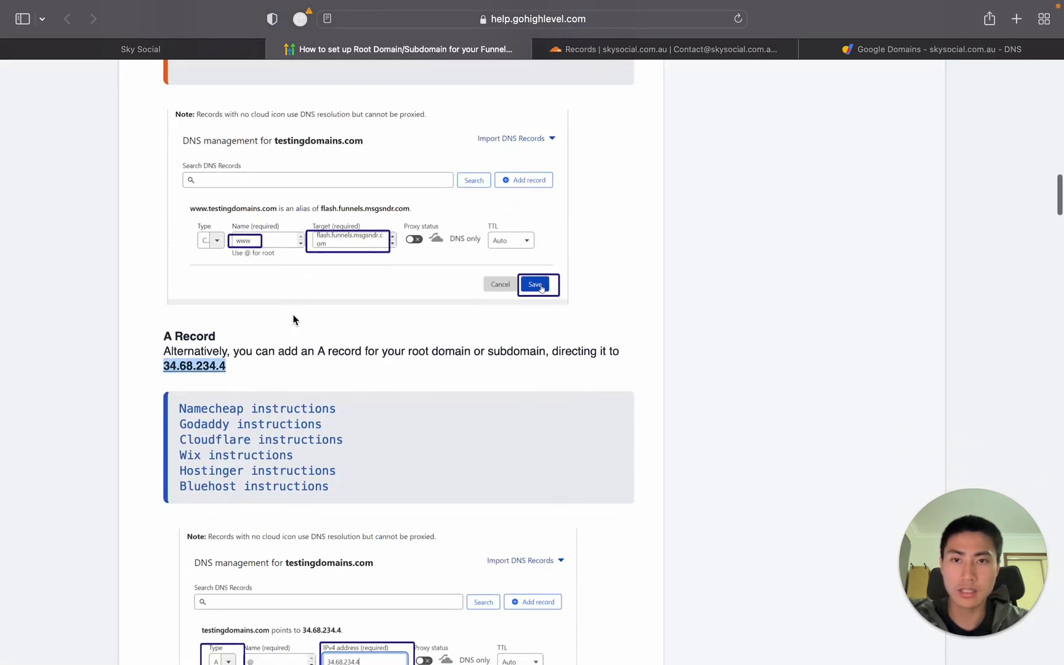
pyautogui.click(589, 50)
# - Change the new record to type A and name it 'test'
pyautogui.click(323, 267)
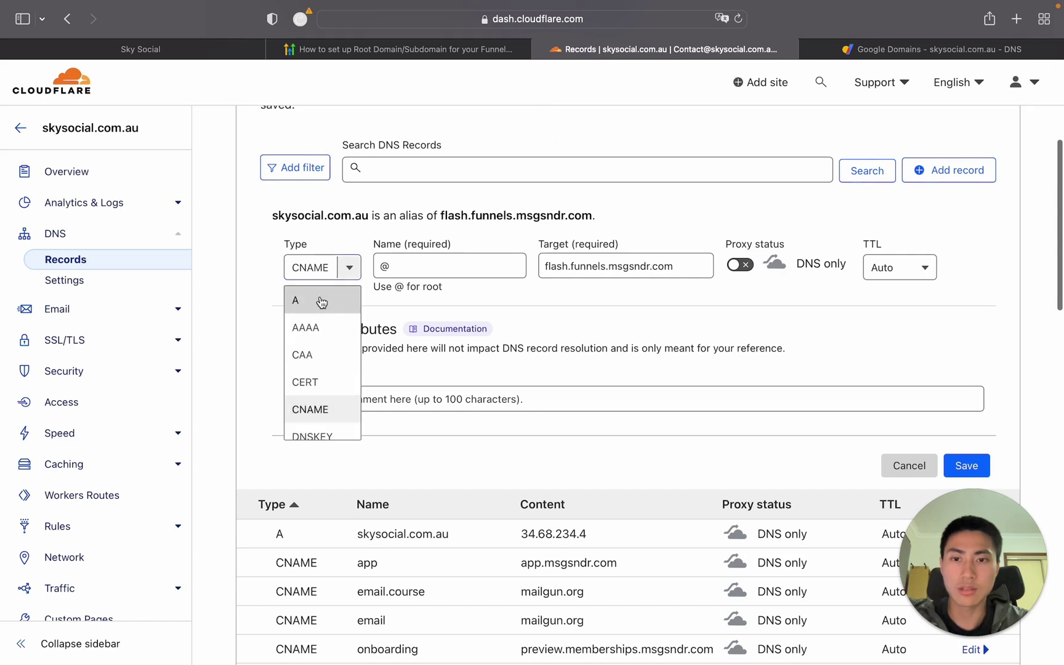
pyautogui.click(321, 302)
pyautogui.click(598, 266)
pyautogui.click(471, 264)
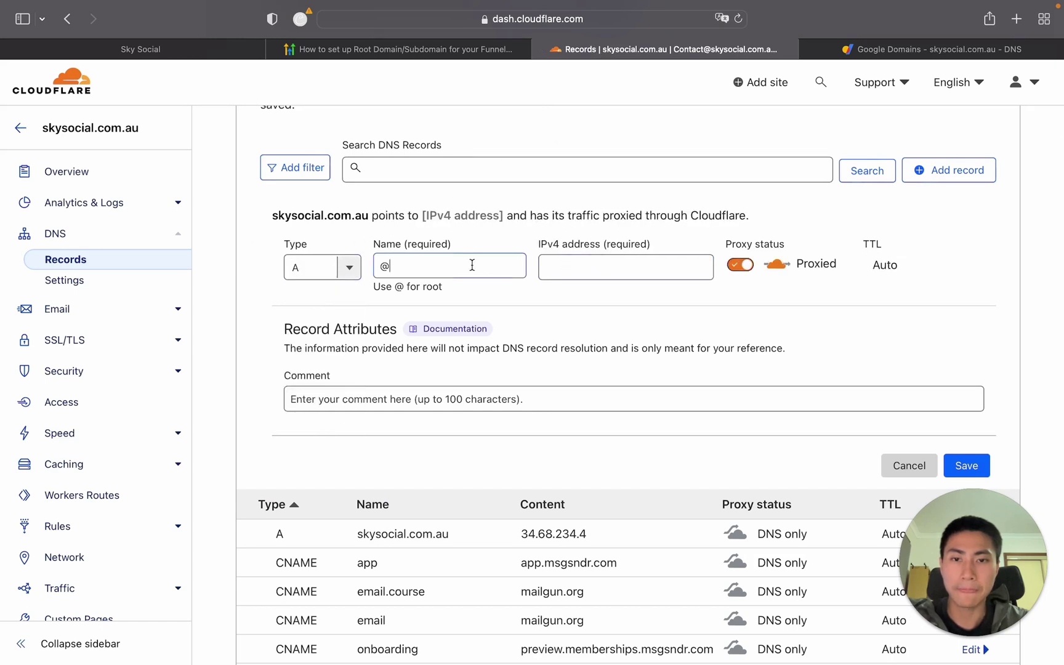
pyautogui.press('BackSpace')
pyautogui.write('@')
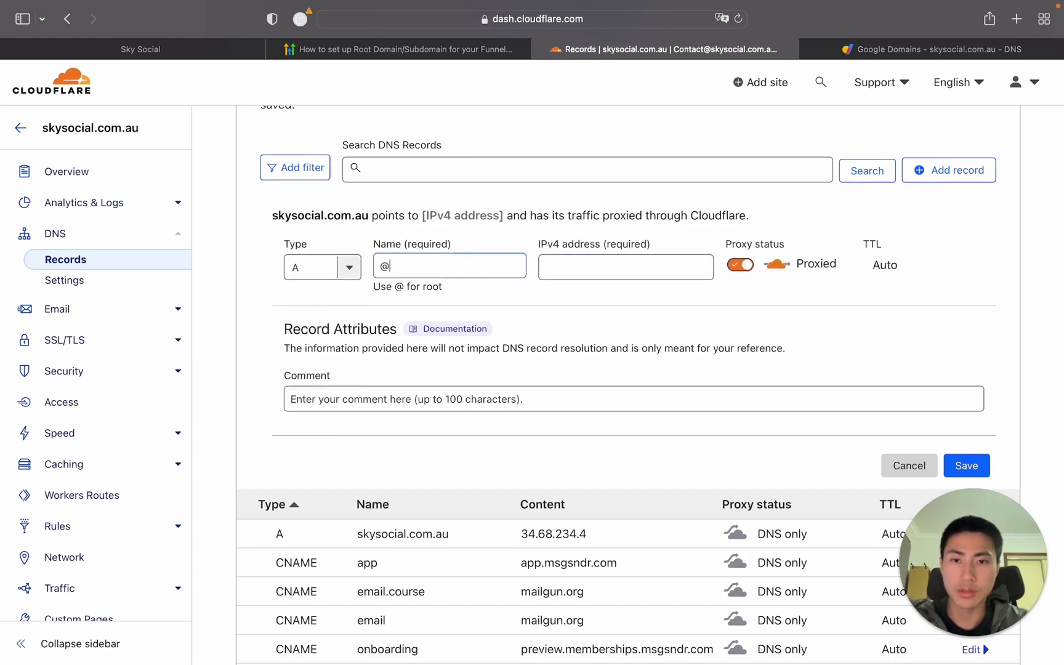
pyautogui.press('BackSpace')
pyautogui.write('test')
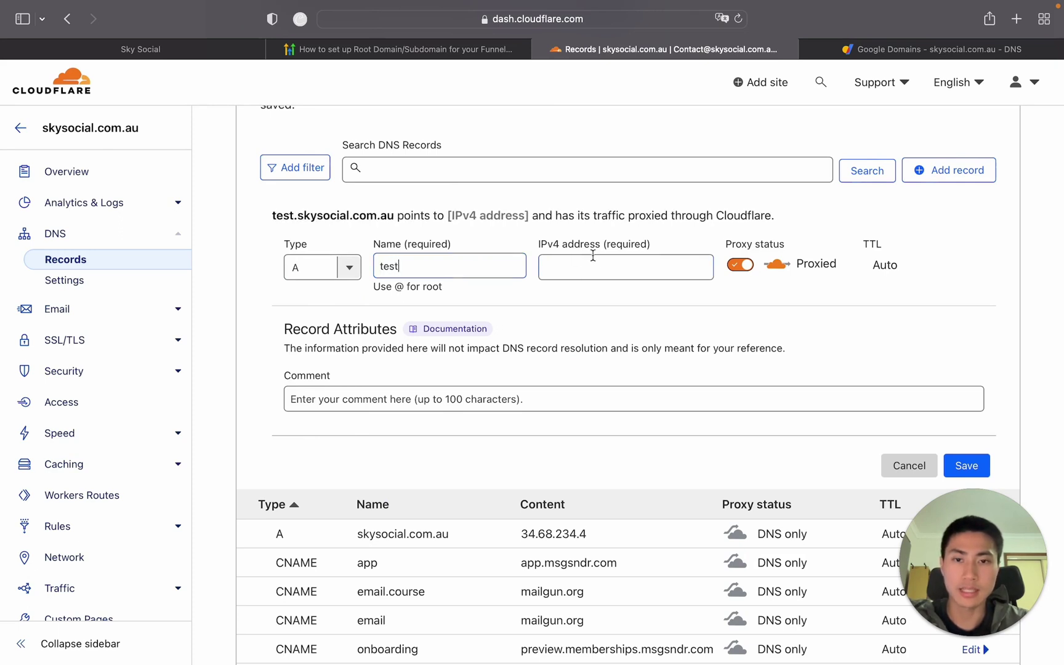
# - Set the A record's IPv4 address to 34.68.234.4 with proxy status DNS only
pyautogui.click(607, 271)
pyautogui.press('super+v')
pyautogui.click(740, 265)
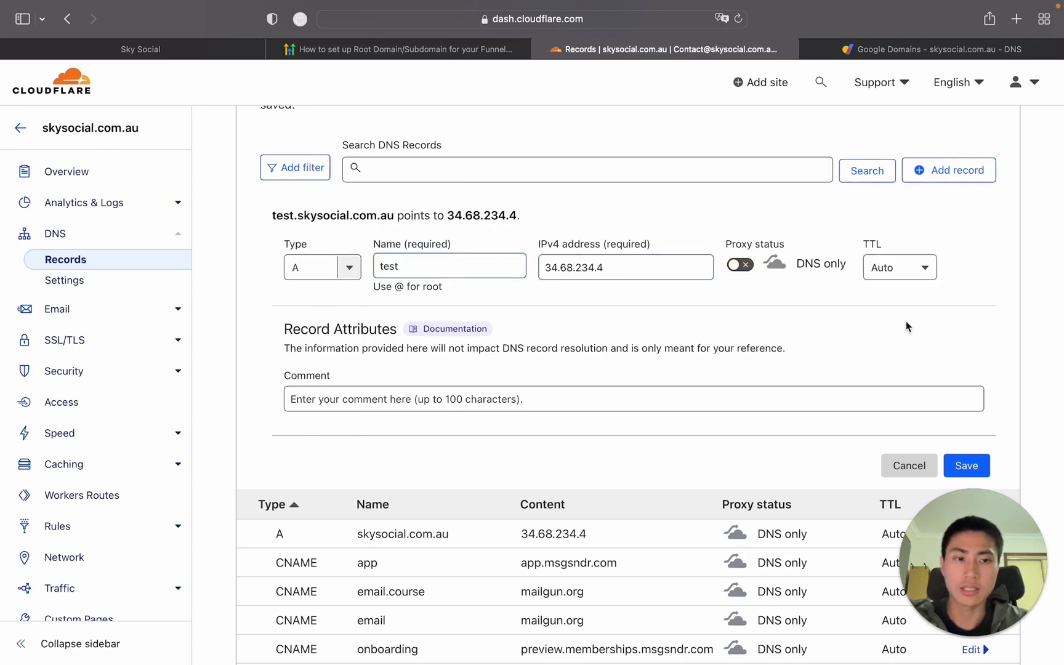
pyautogui.scroll(-2, 924, 358)
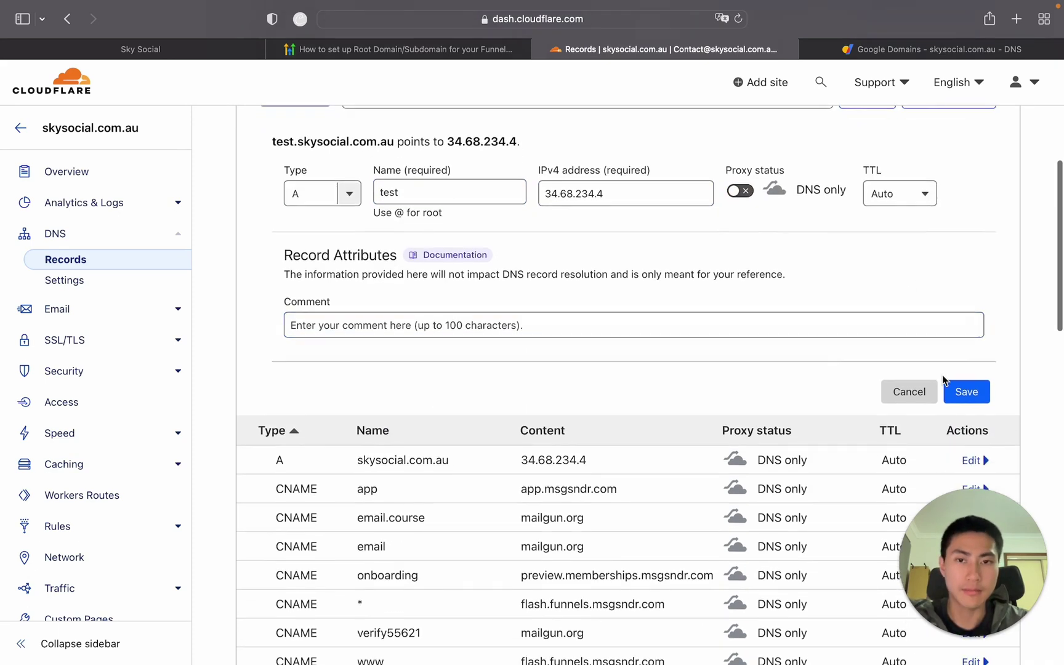
pyautogui.click(176, 52)
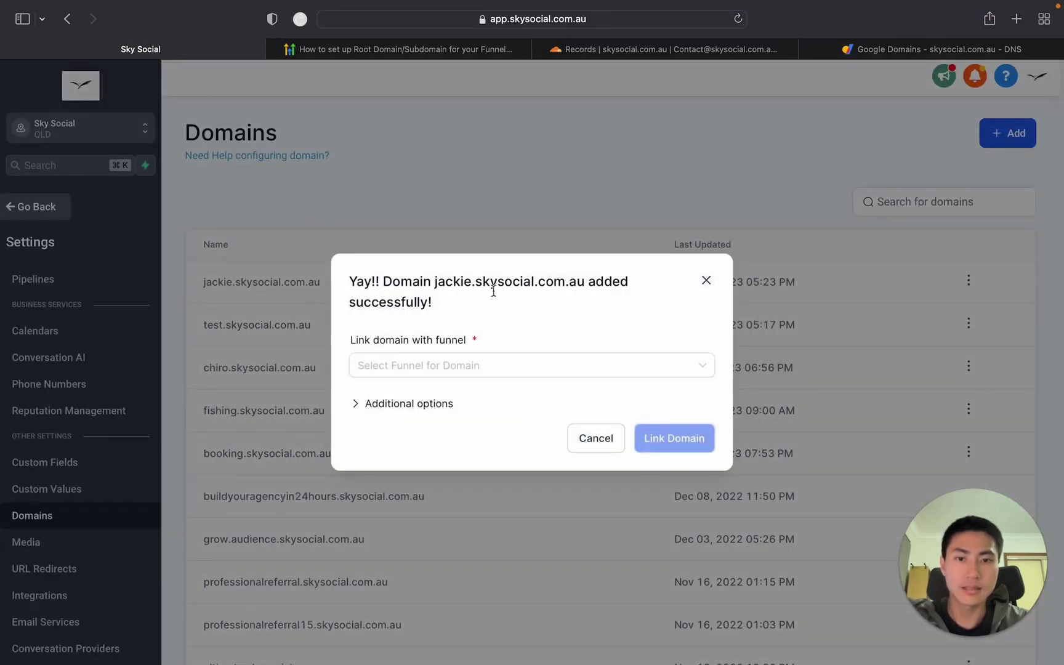
# - Leave jackie.skysocial.com.au unlinked to any funnel and dismiss the domain-added confirmation
pyautogui.moveTo(452, 283); pyautogui.dragTo(567, 283)
pyautogui.click(567, 284)
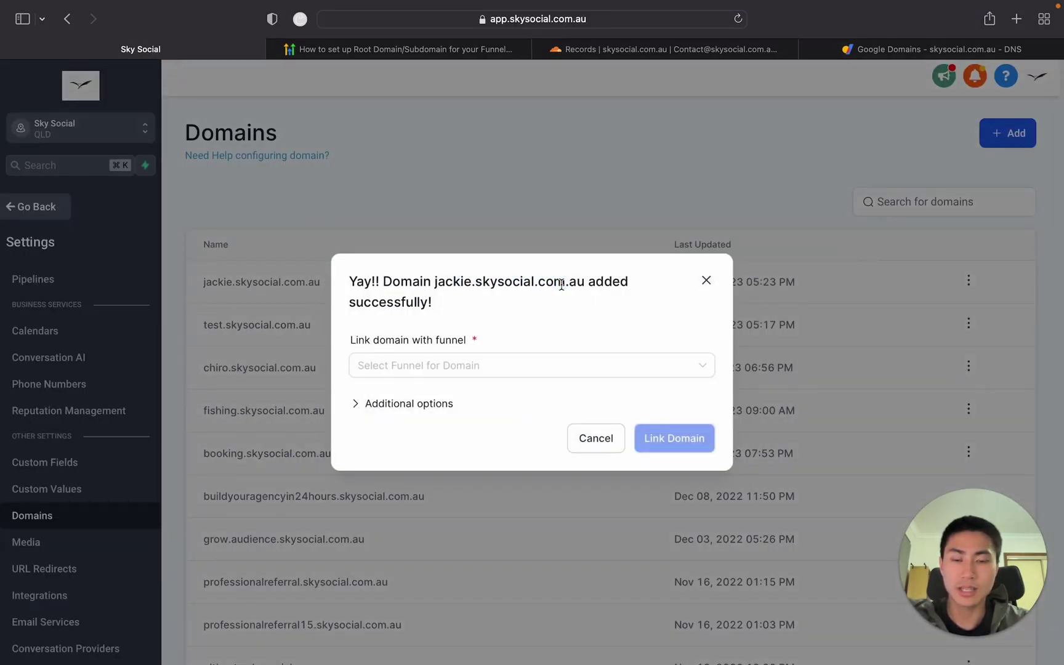
pyautogui.click(518, 365)
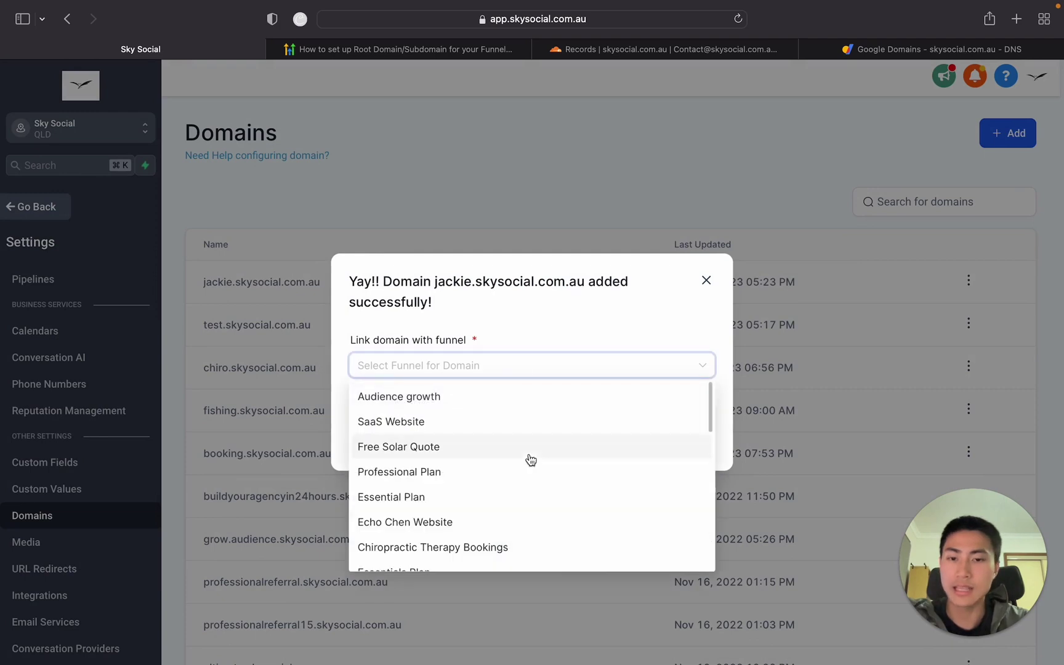
pyautogui.scroll(-3, 529, 458)
pyautogui.scroll(-10, 529, 460)
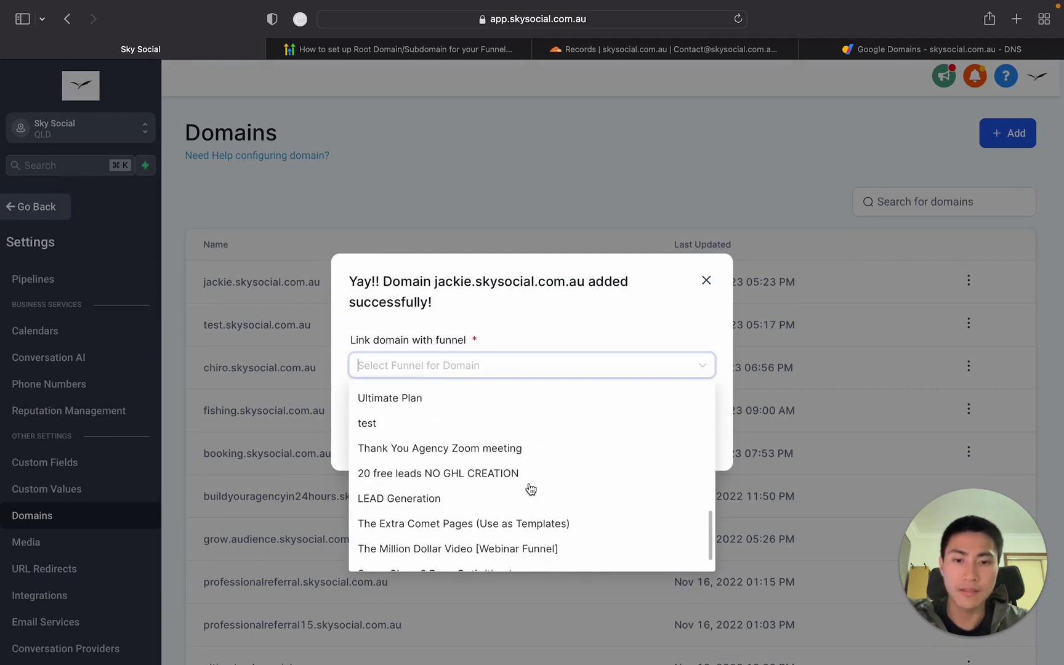
pyautogui.click(633, 301)
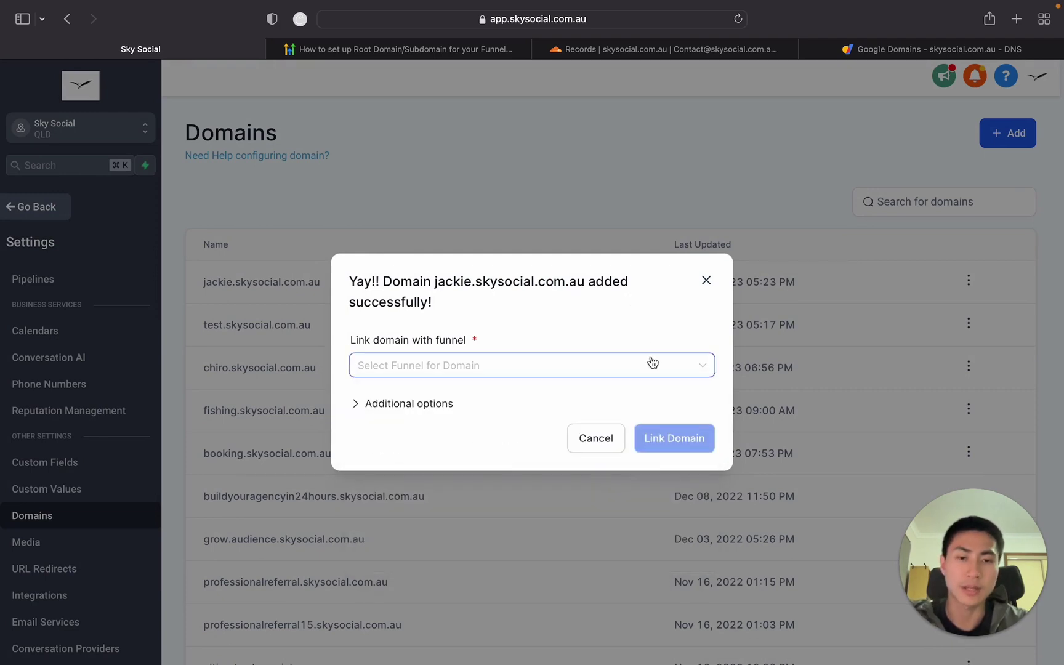
pyautogui.click(705, 281)
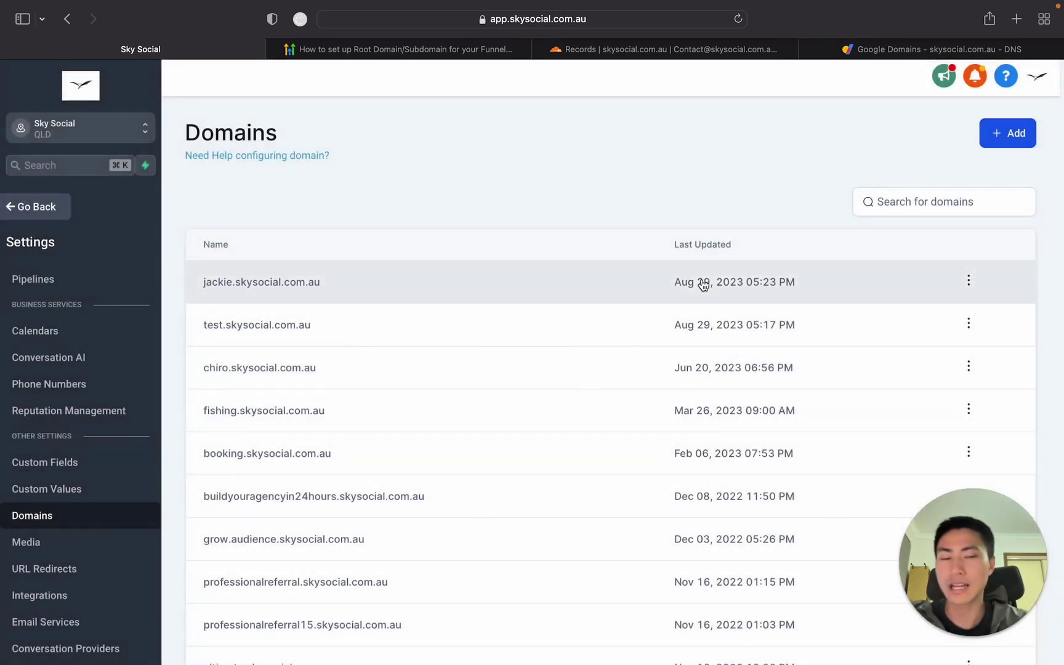